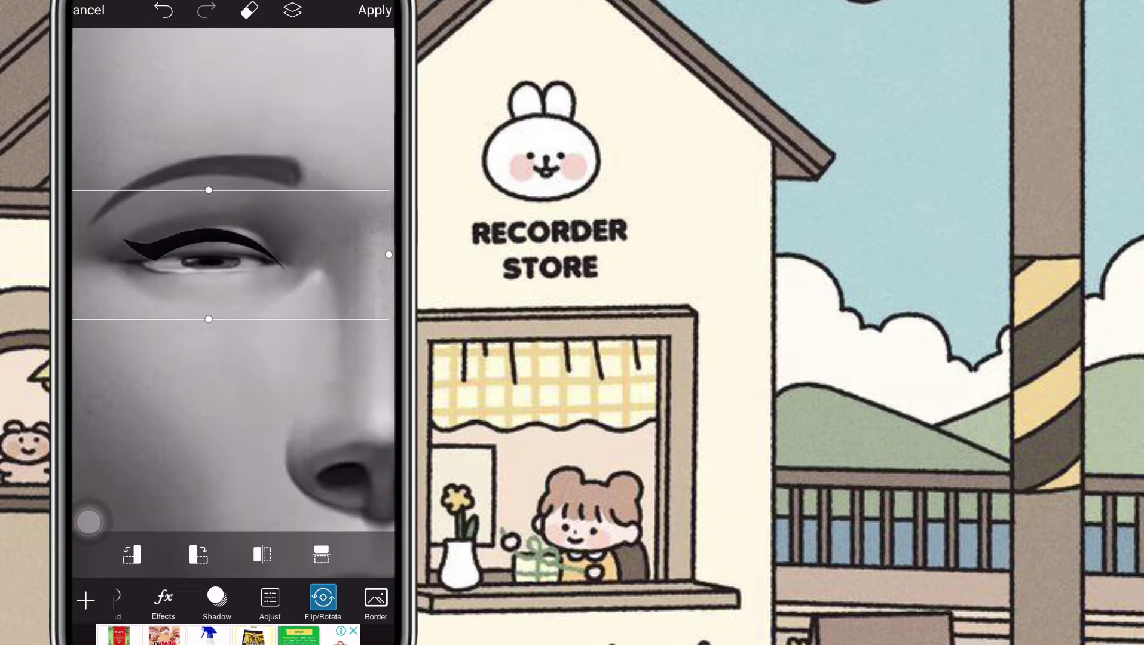
- Position the eyeliner sticker along the left upper eyelid and flatten it to follow the lid
left_click_drag(204, 261, 112, 248)
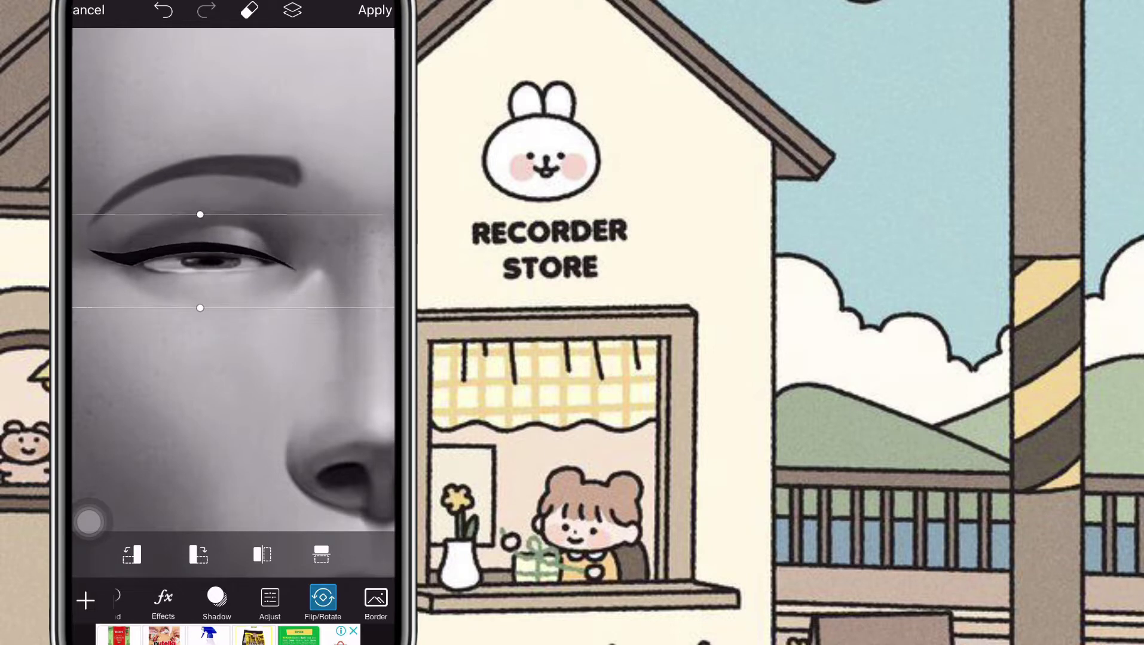
left_click_drag(103, 261, 186, 269)
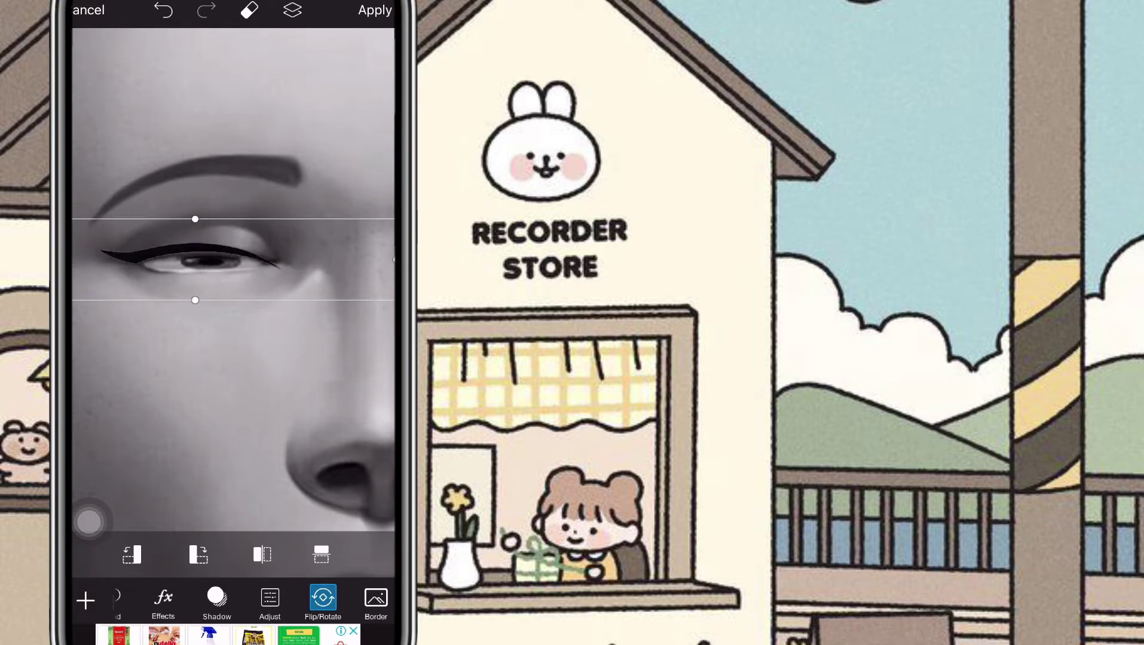
left_click_drag(113, 250, 189, 262)
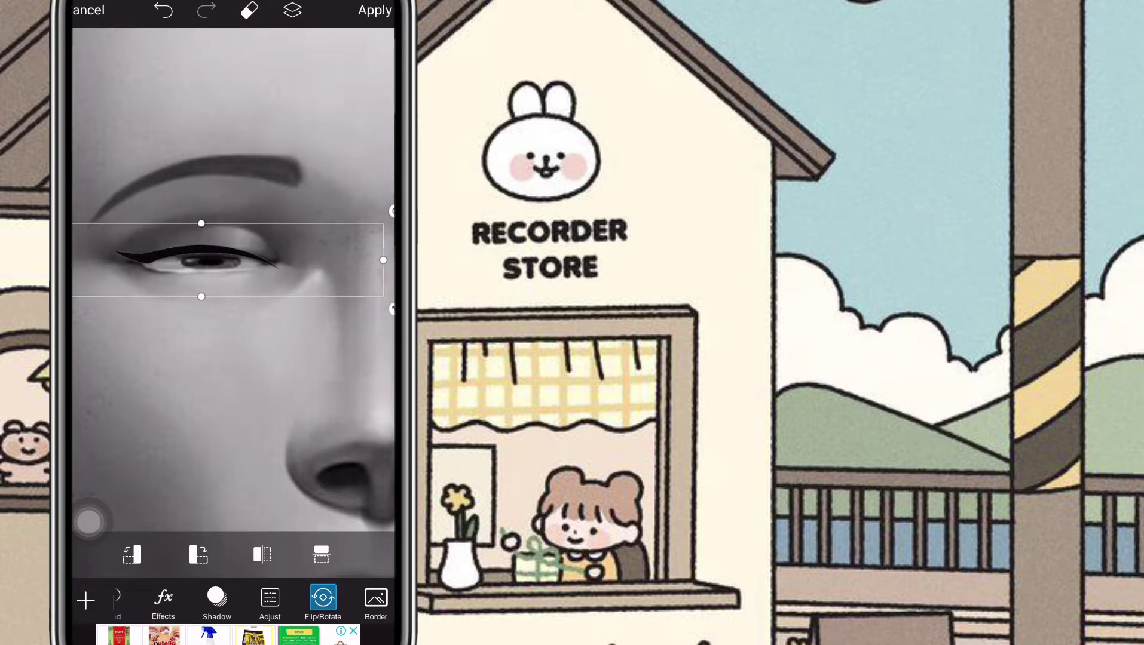
left_click_drag(201, 261, 201, 236)
mouse_move(201, 265)
left_mouse_down()
mouse_move(195, 243)
mouse_move(199, 260)
left_mouse_up()
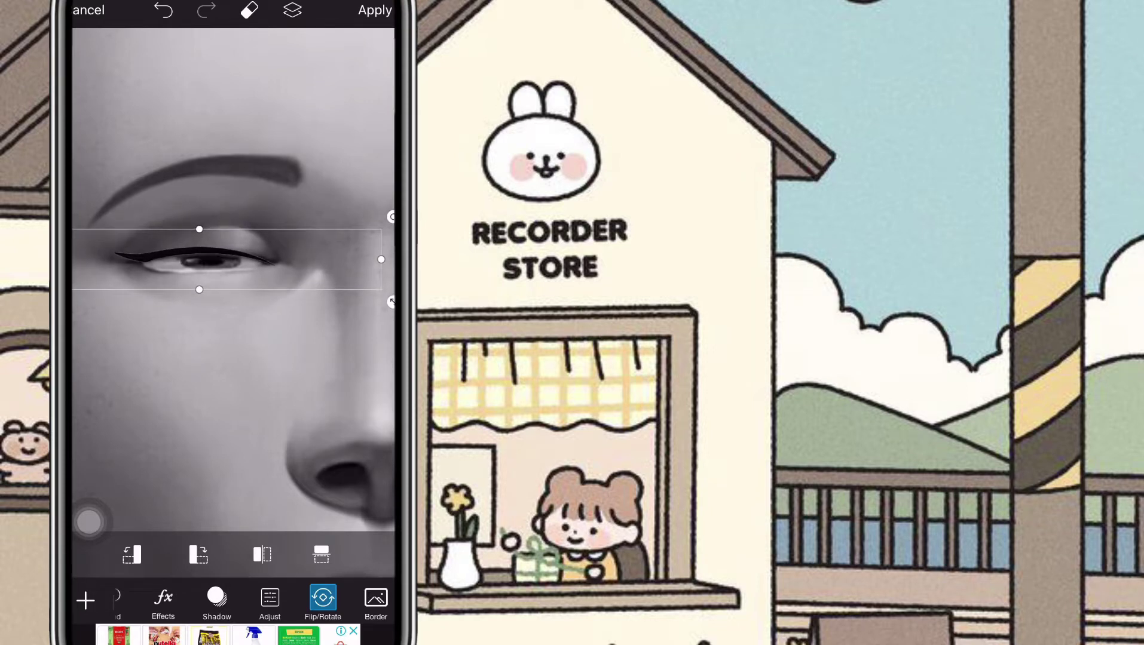
left_click(323, 602)
- Reselect the eyeliner sticker and erase its outer corner tip
left_click(233, 388)
scroll(204, 239, "up", 3)
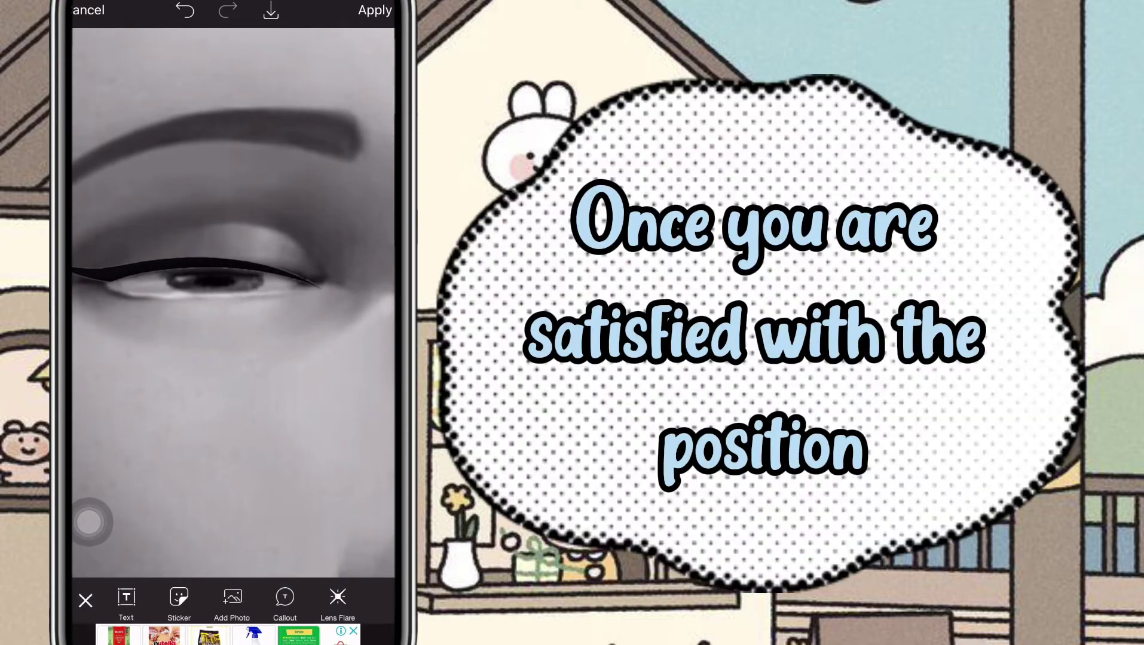
left_click(209, 267)
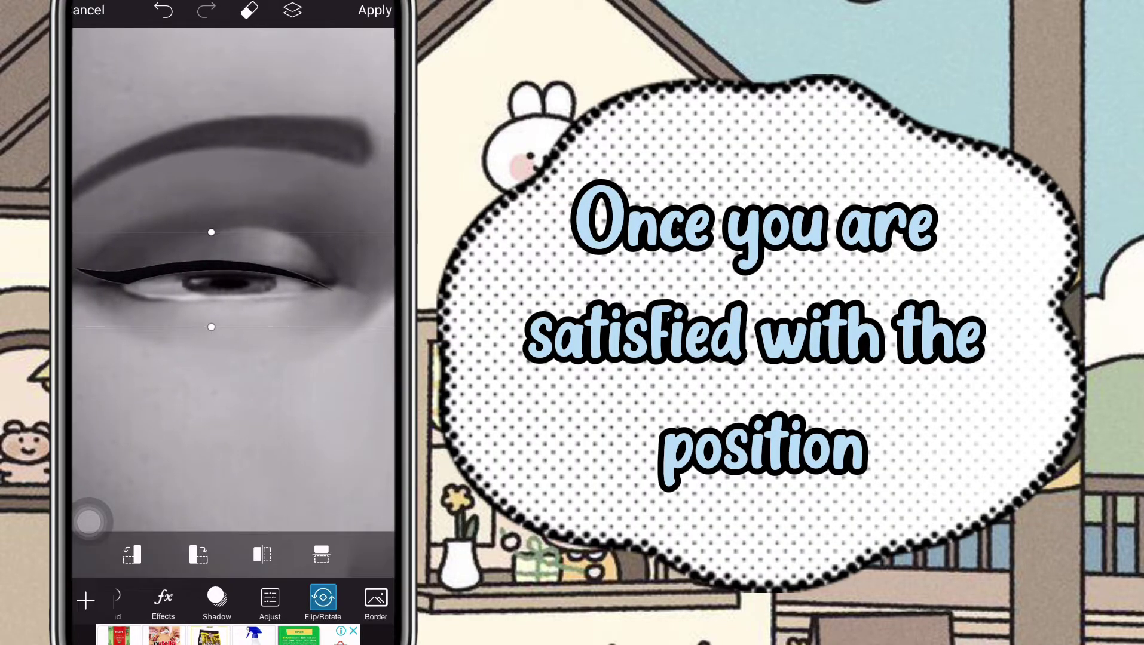
left_click(249, 11)
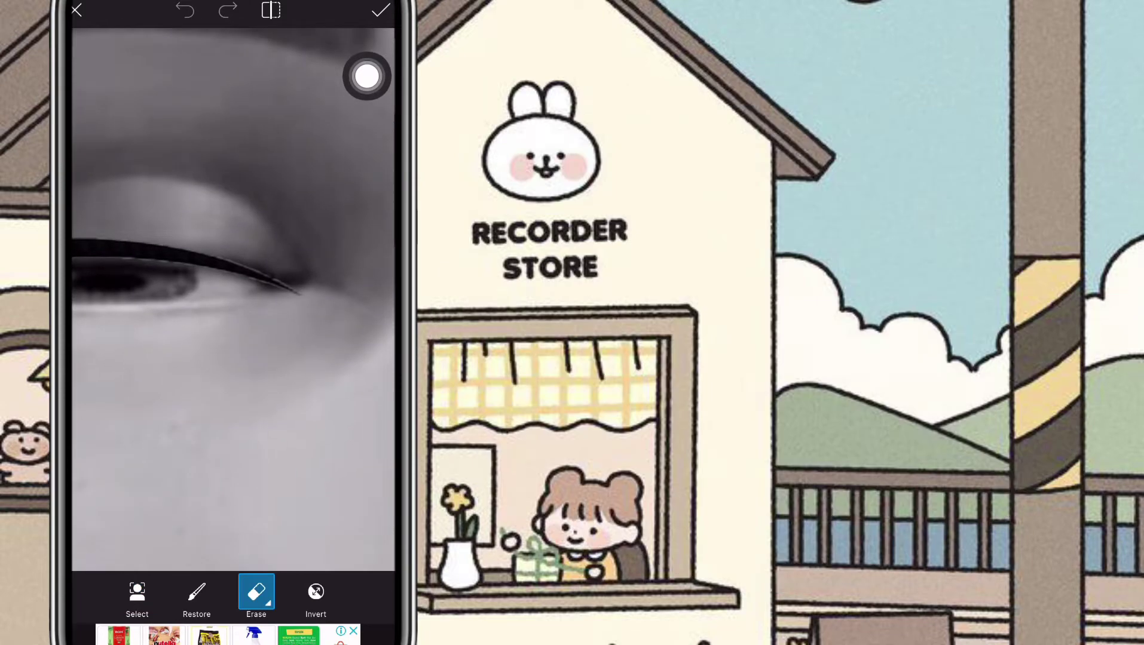
left_click_drag(302, 296, 281, 288)
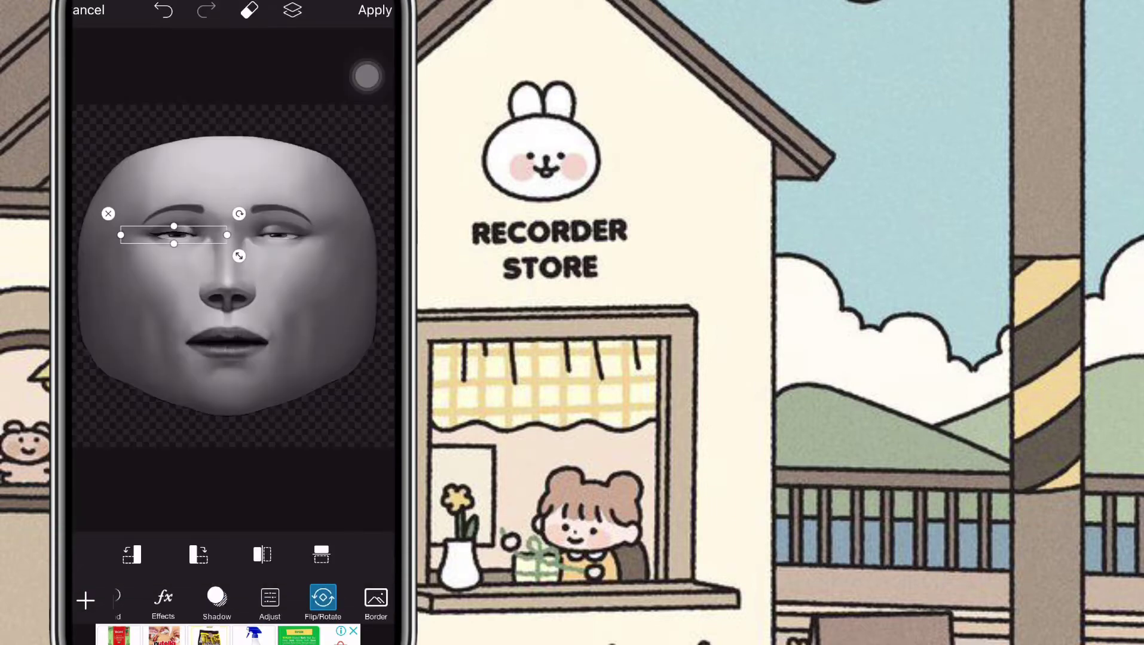
- Duplicate the eyeliner sticker and drag the copy toward the right eyelid
left_click(293, 10)
left_click_drag(367, 77, 271, 65)
left_click(272, 59)
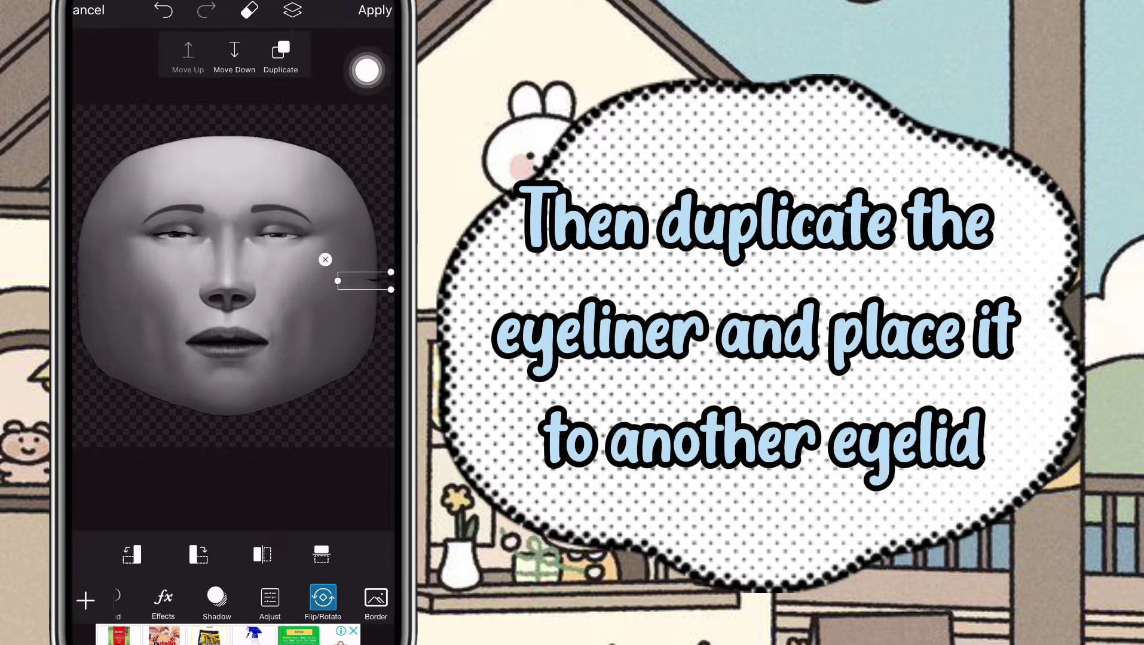
left_click_drag(364, 281, 296, 223)
- Move the eyeliner copy down onto the right upper eyelid and fine-tune its placement
left_click(233, 490)
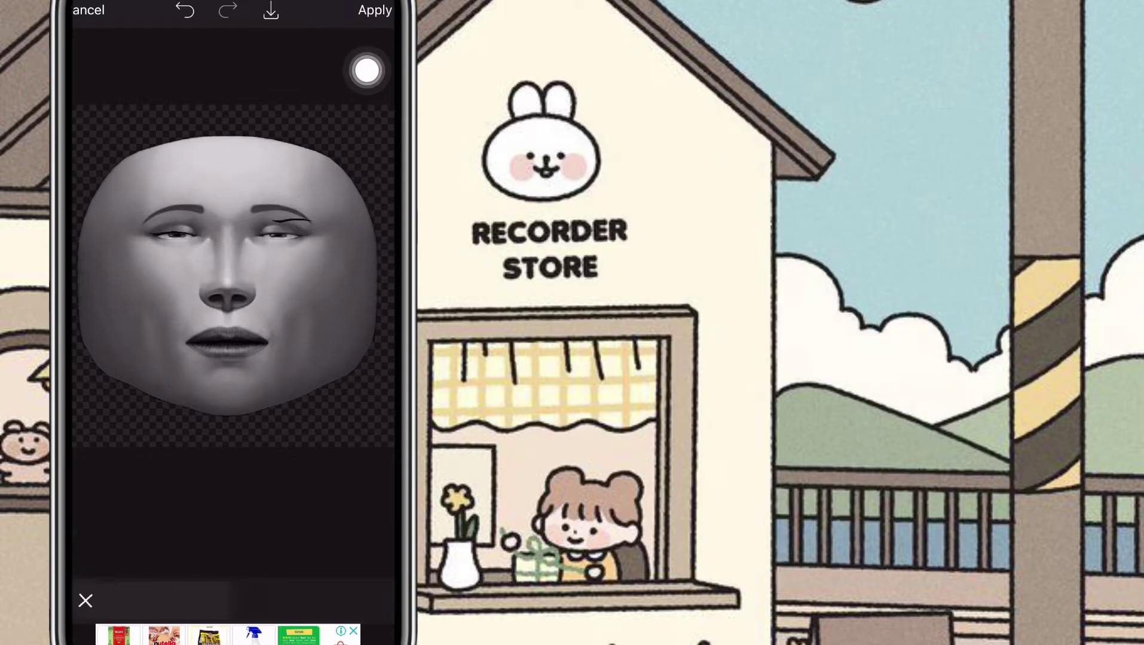
scroll(287, 215, "up", 8)
scroll(287, 269, "up", 2)
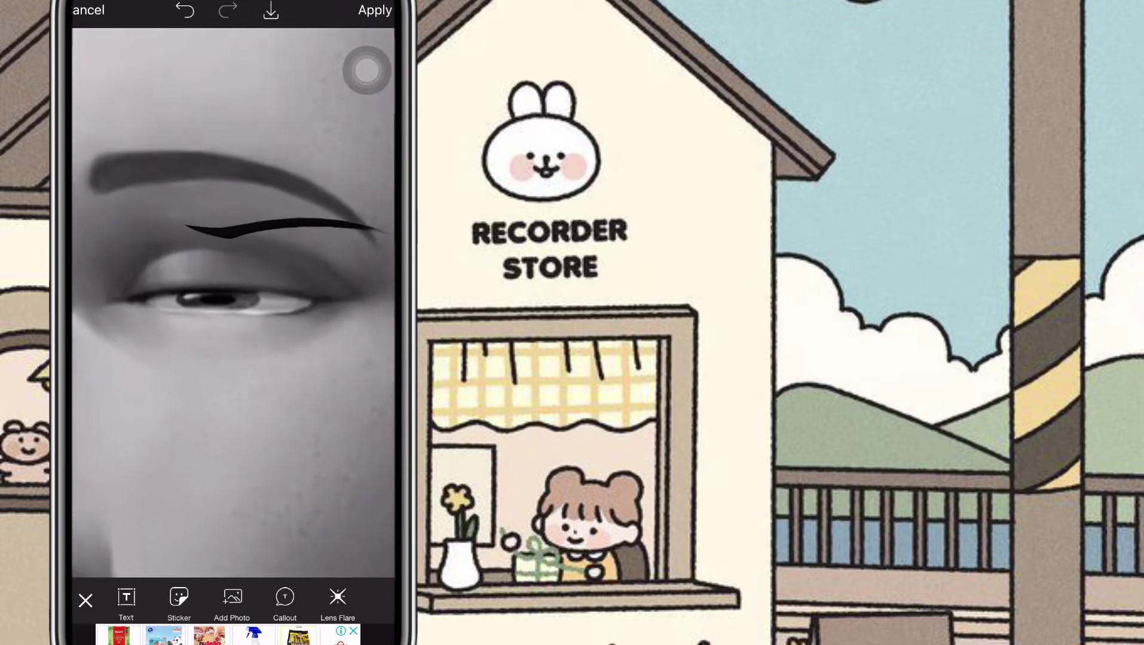
left_click(286, 228)
left_click_drag(306, 236, 247, 297)
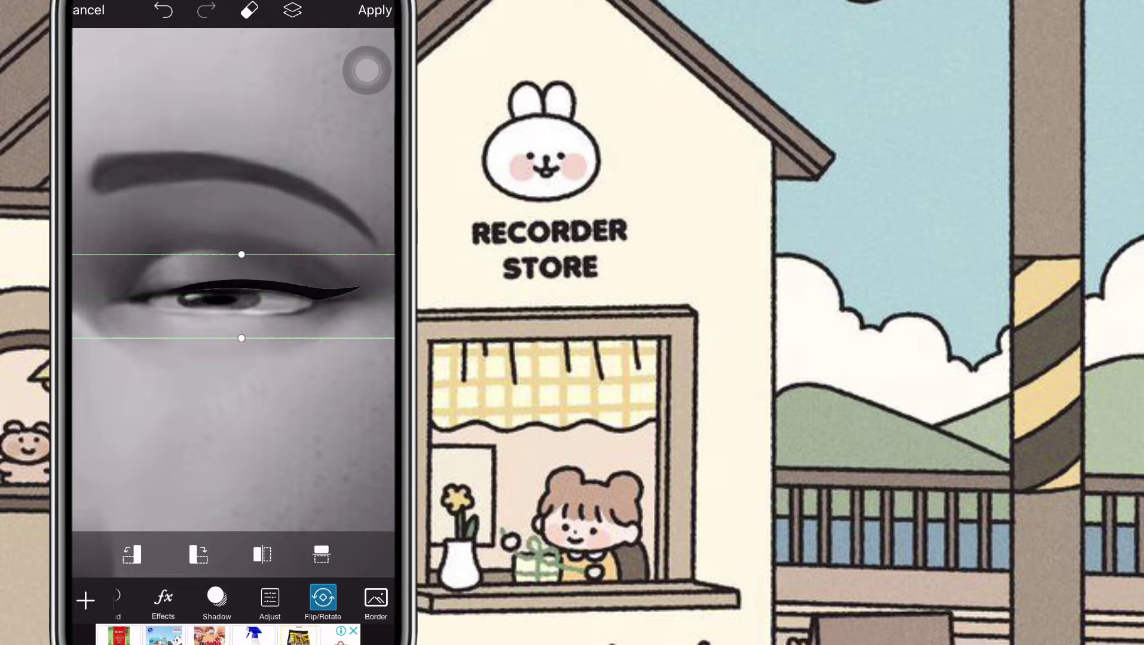
left_click_drag(242, 297, 242, 297)
left_click(233, 430)
scroll(233, 302, "down", 5)
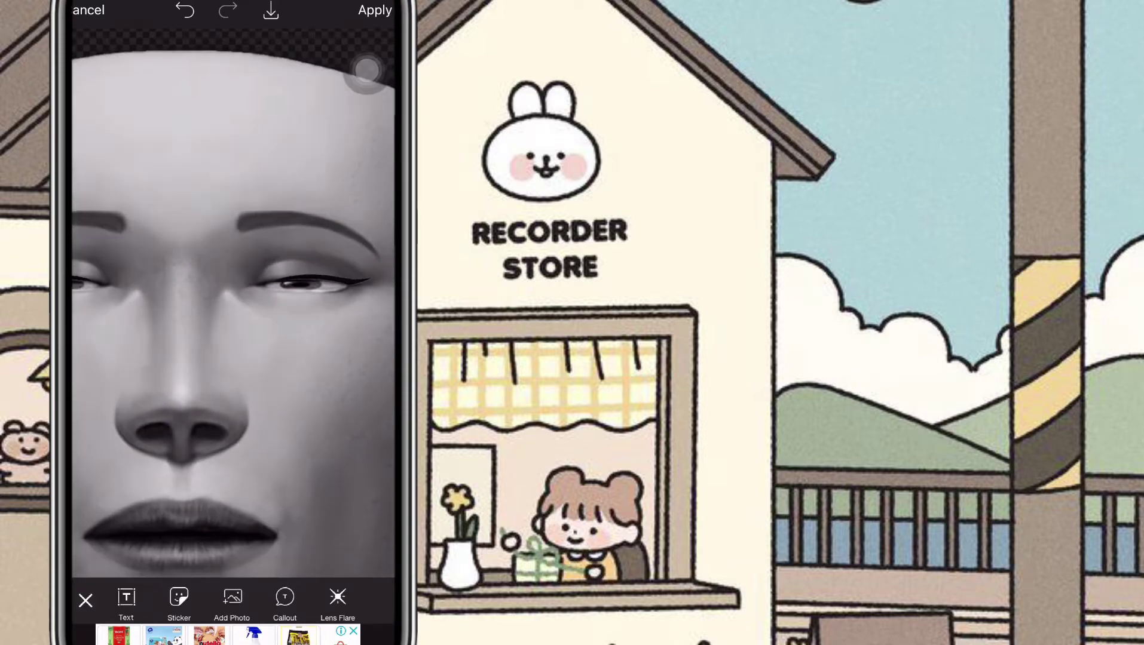
scroll(233, 302, "down", 5)
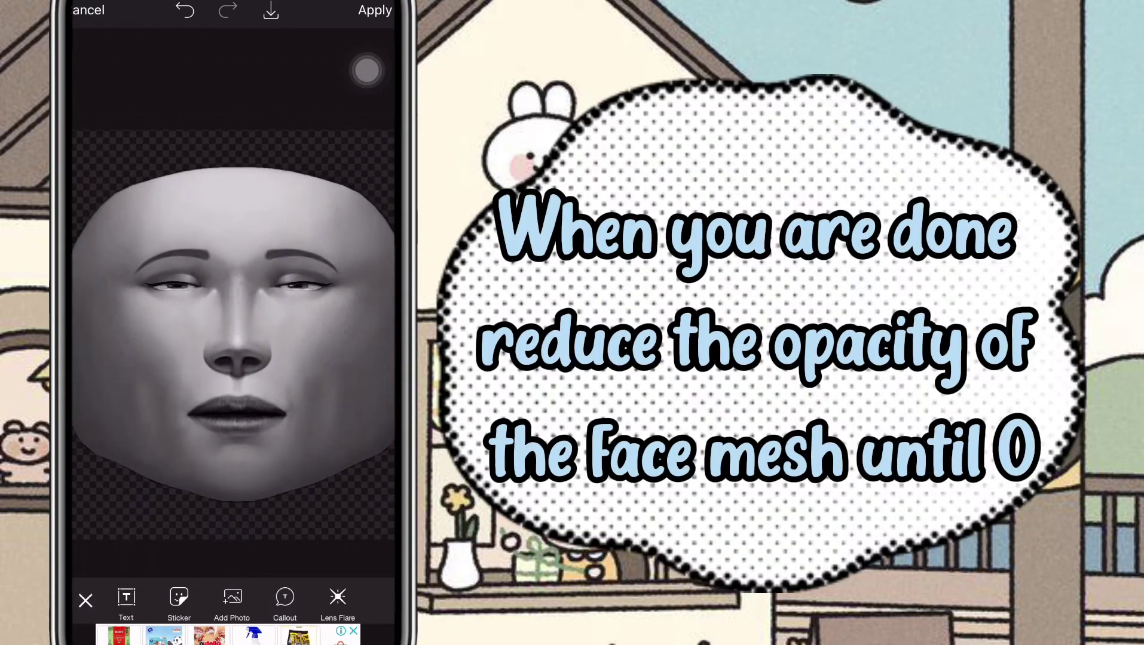
- Lower the face mesh layer's opacity to 0
left_click(221, 325)
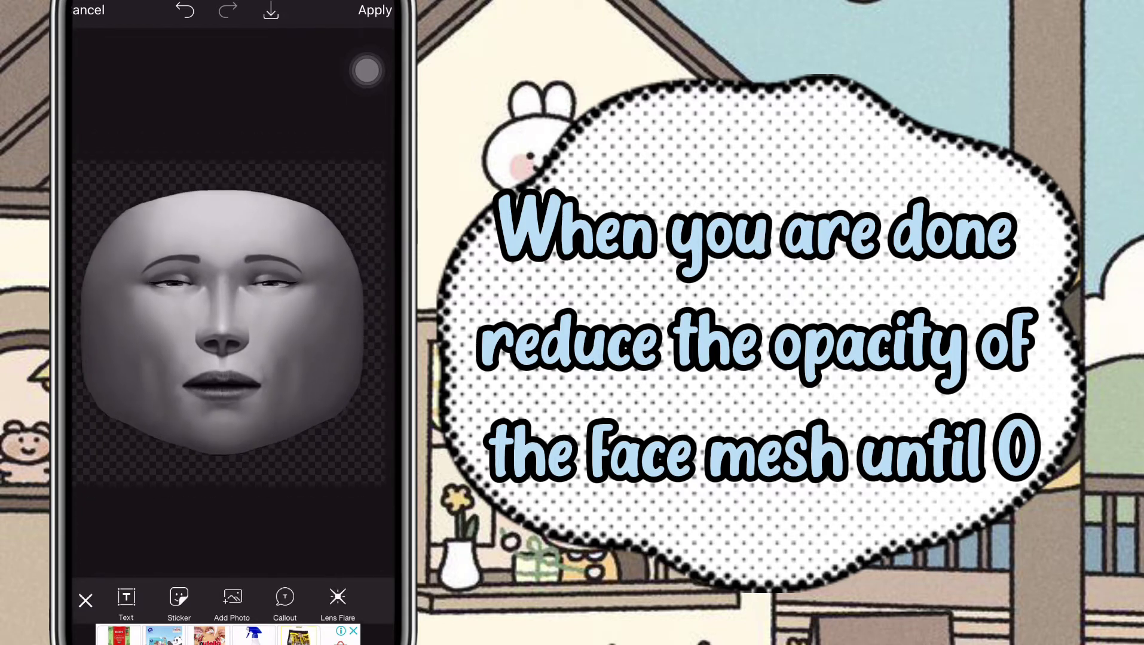
left_click(233, 311)
left_click_drag(328, 554, 138, 555)
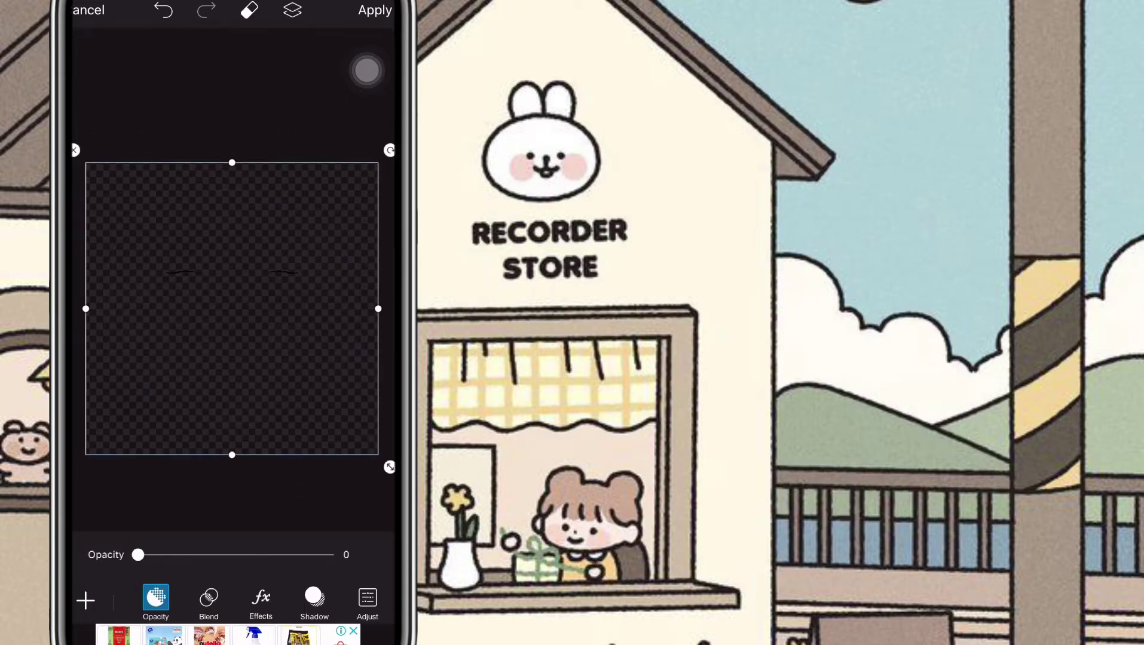
left_click(233, 496)
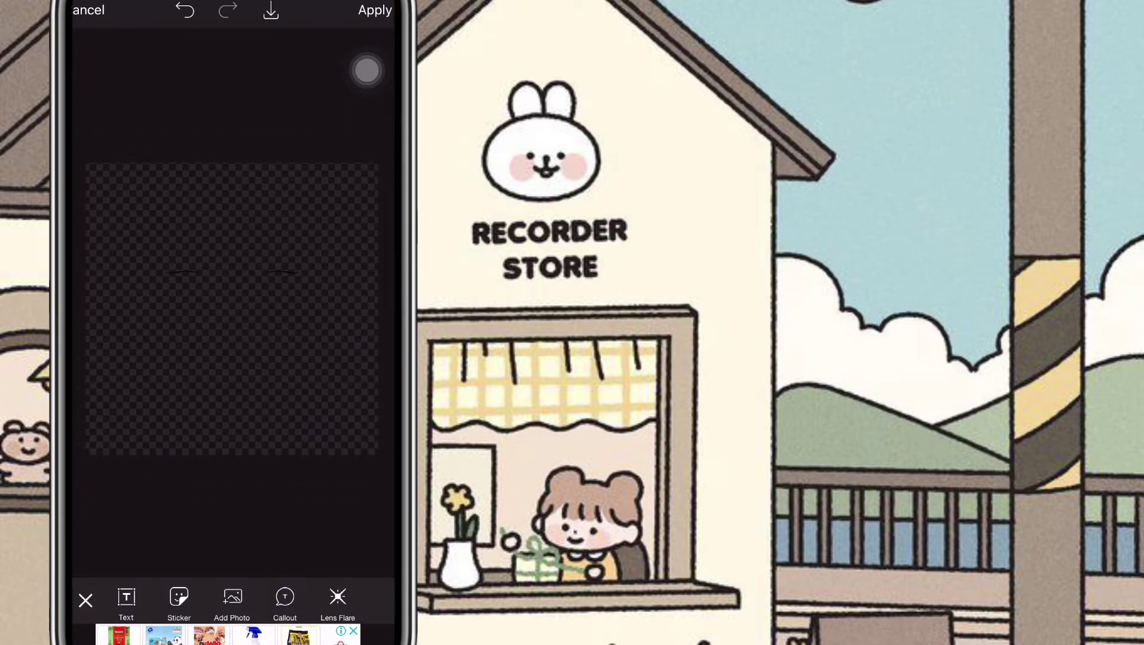
- Apply the edits and save the eyeliner-only image to Photos
left_click(375, 10)
left_click(378, 11)
left_click(379, 18)
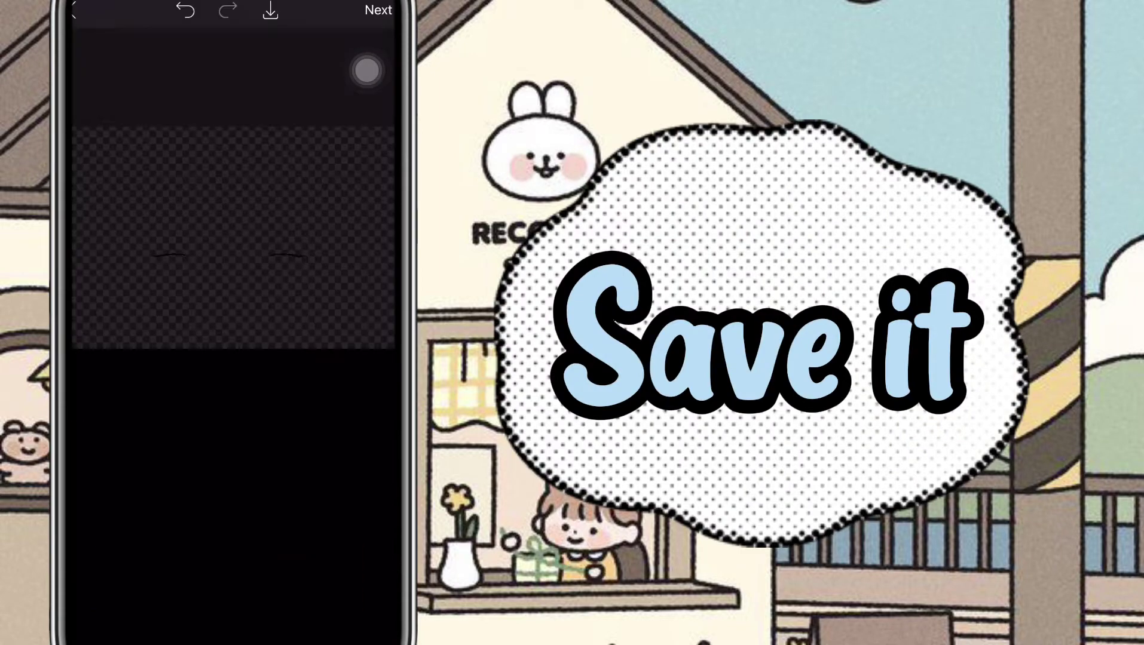
left_click(144, 599)
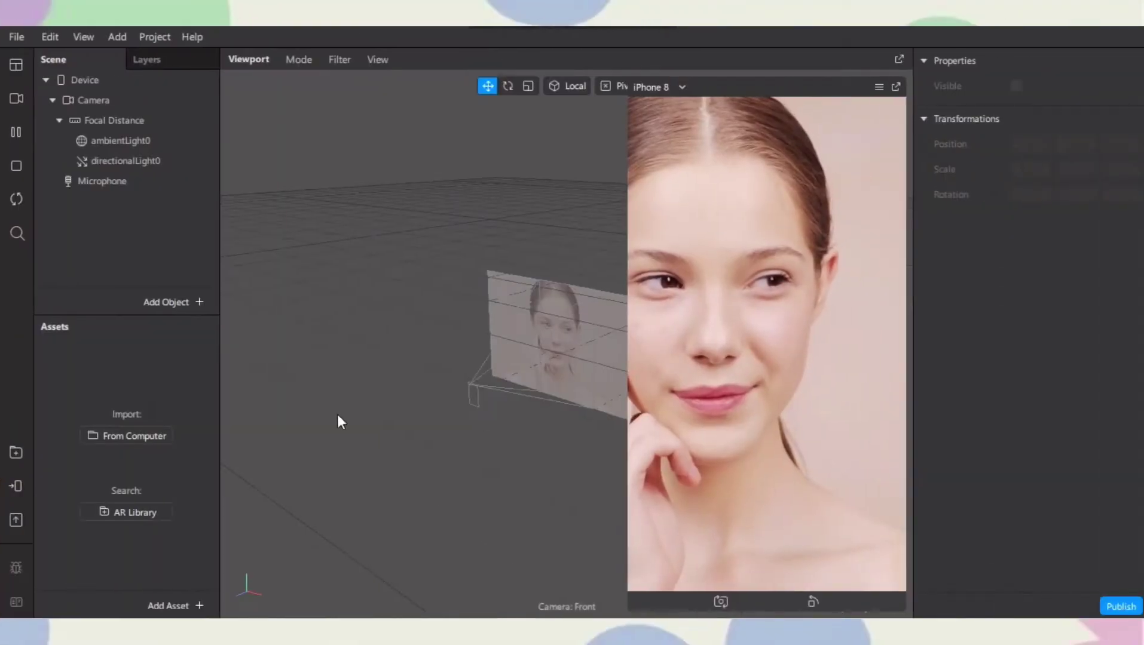
- Search the AR Library for 'eyelash' and import the free Eyelashes block
left_click(14, 455)
type("eyelash")
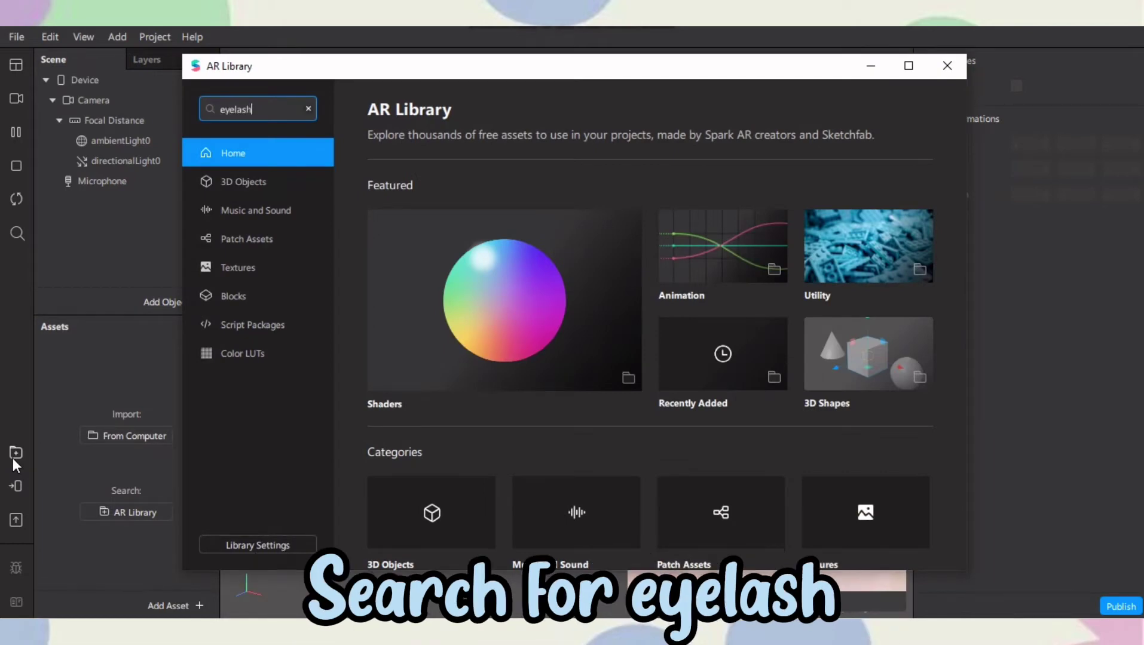
key("Return")
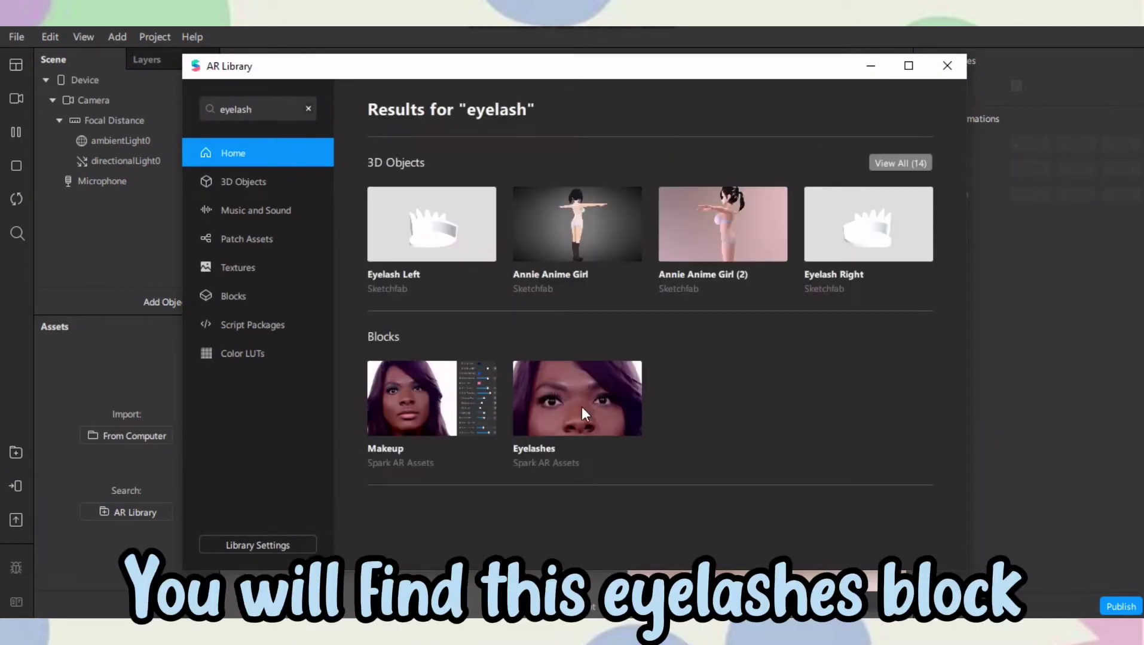
left_click(583, 408)
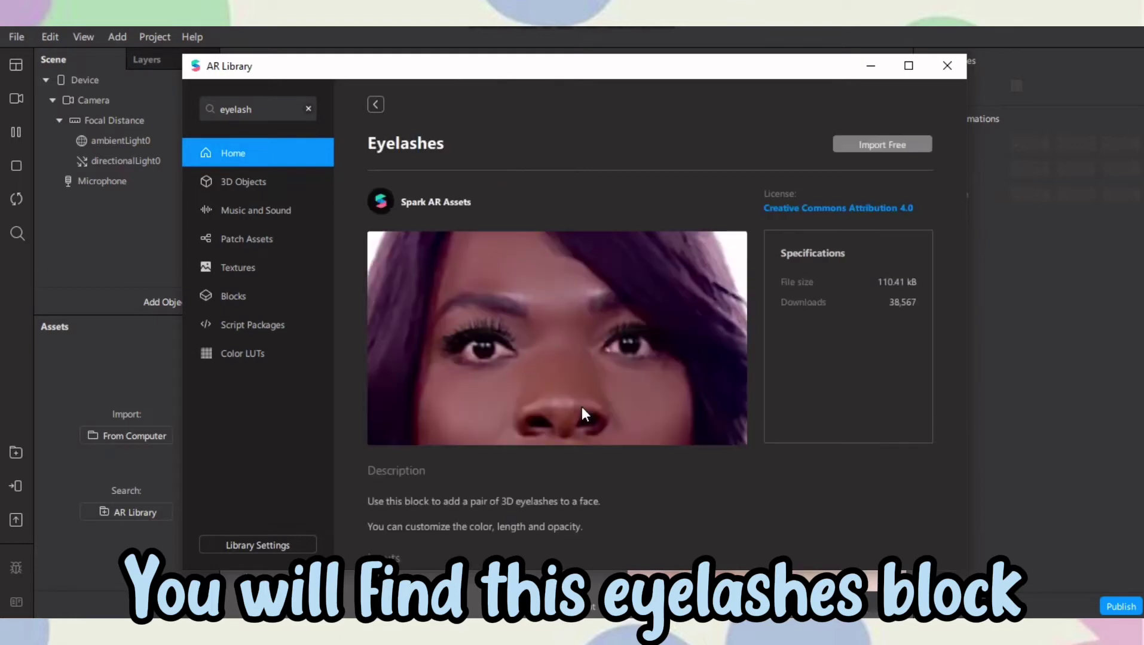
left_click(847, 148)
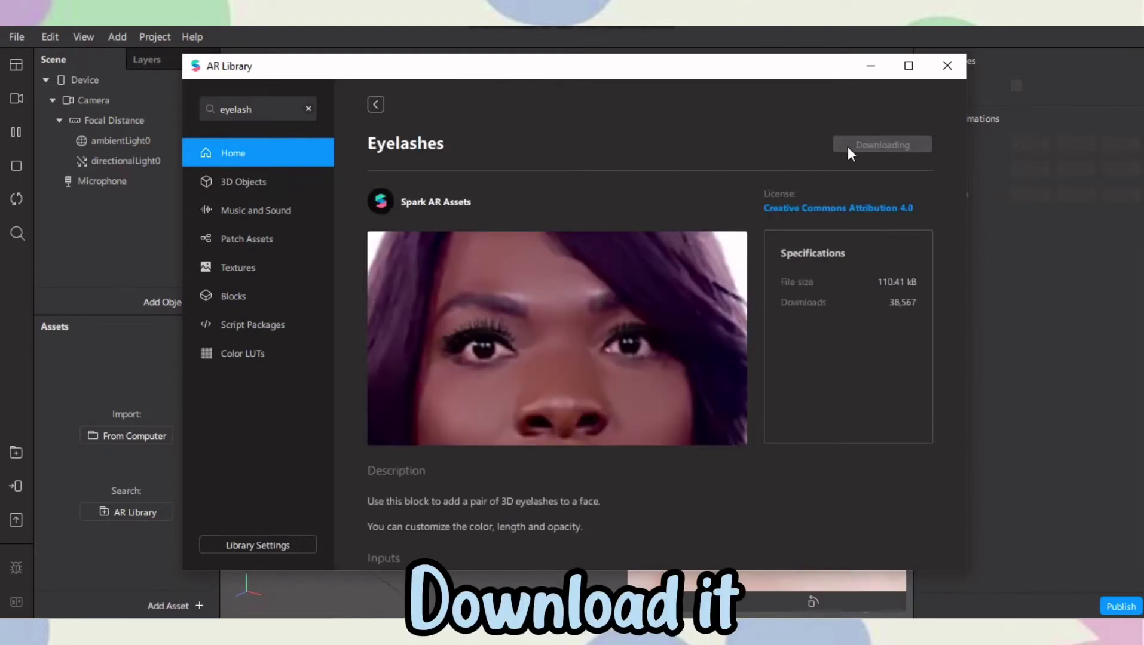
left_click(879, 69)
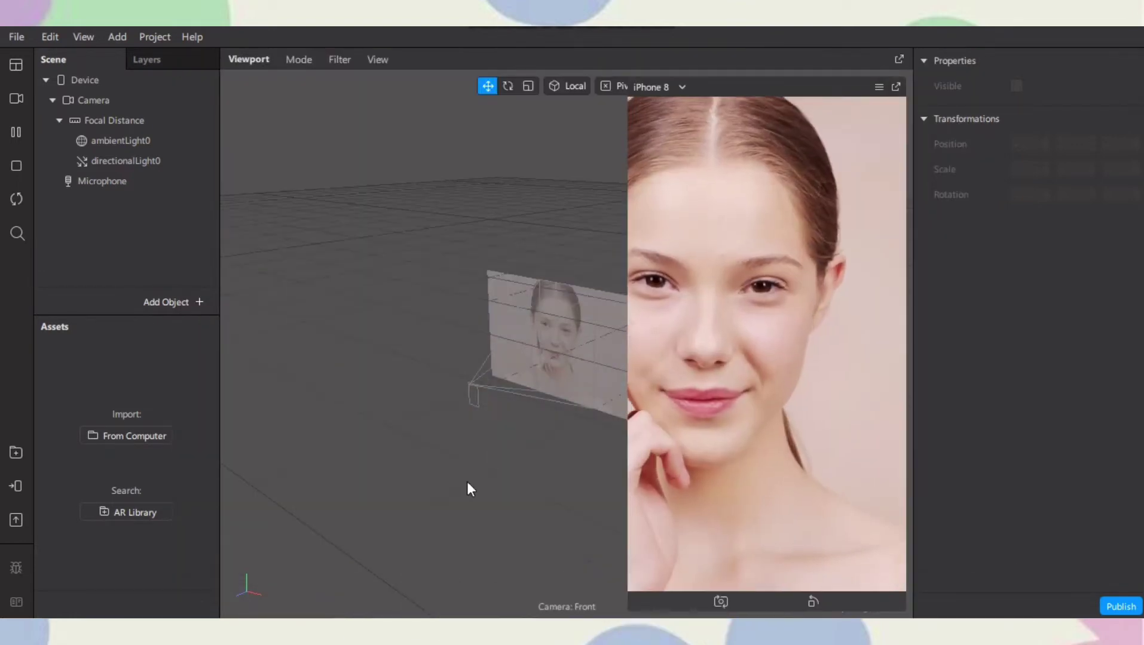
- Add a Face Tracker, attach the eyelashes block to it, and open the block for editing
left_click(192, 303)
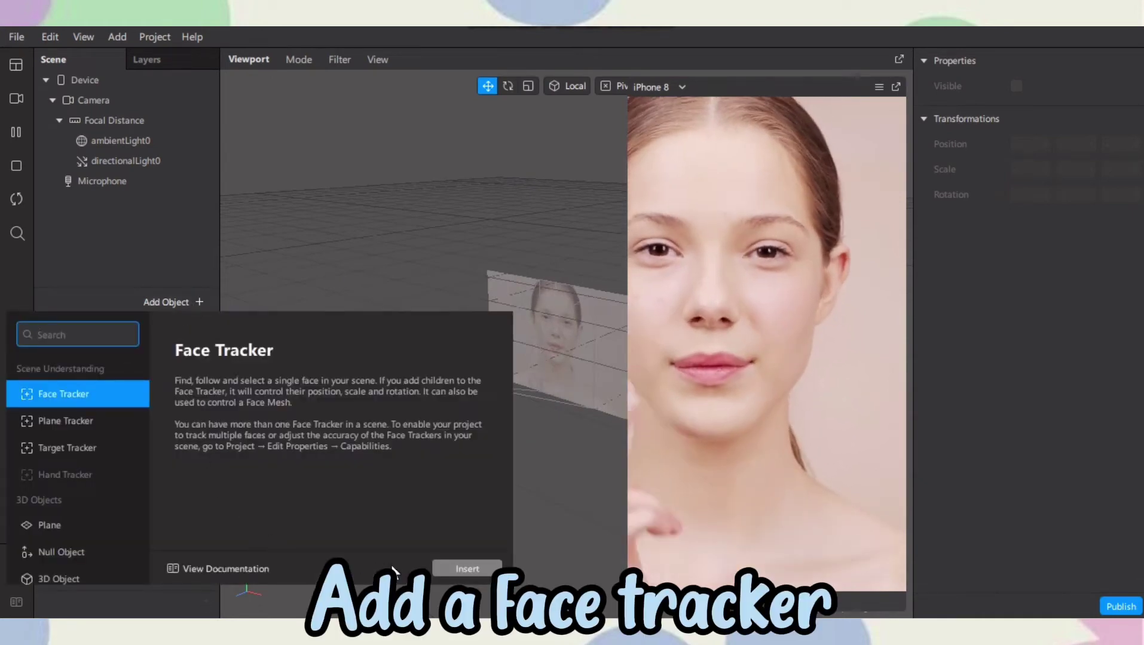
left_click(466, 569)
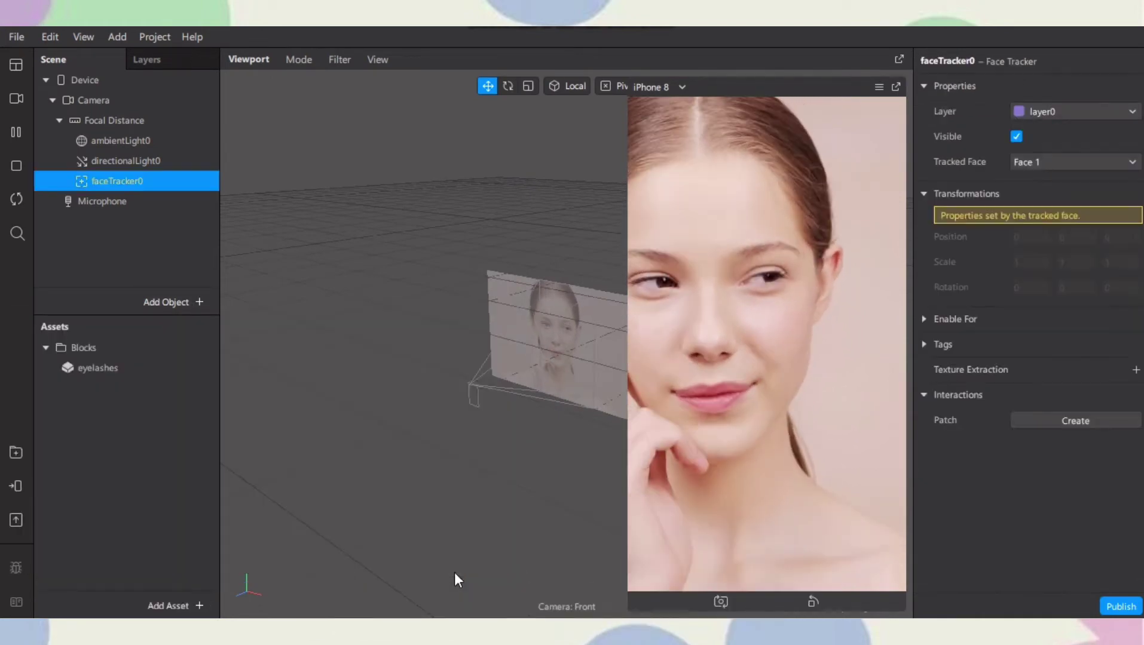
left_click_drag(125, 376, 140, 180)
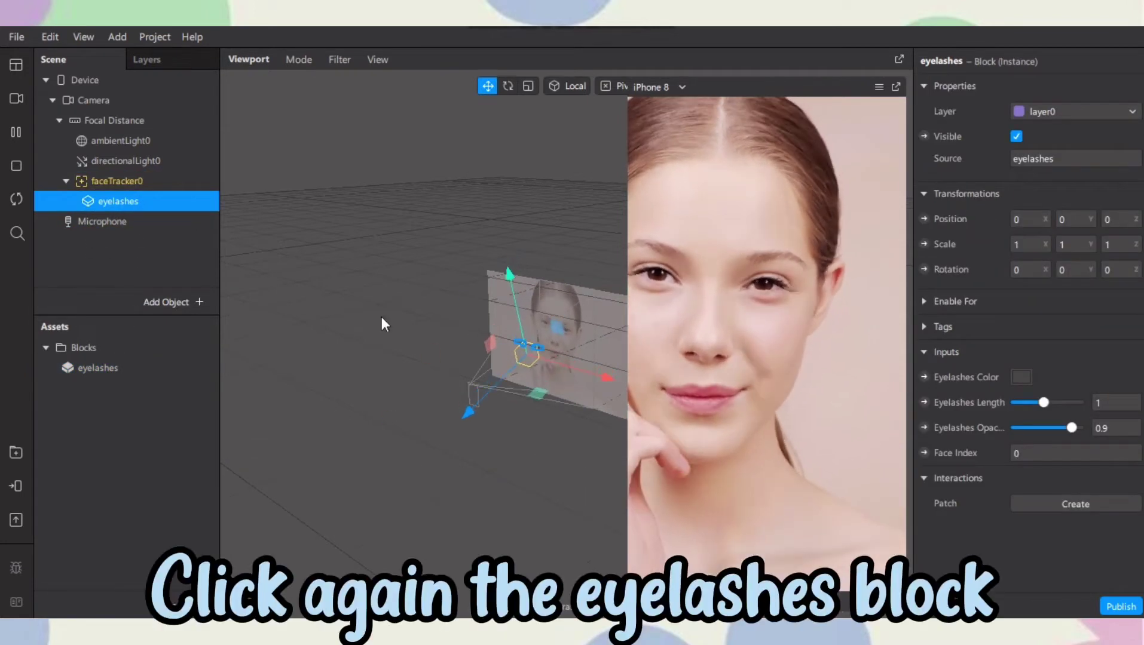
left_click(117, 370)
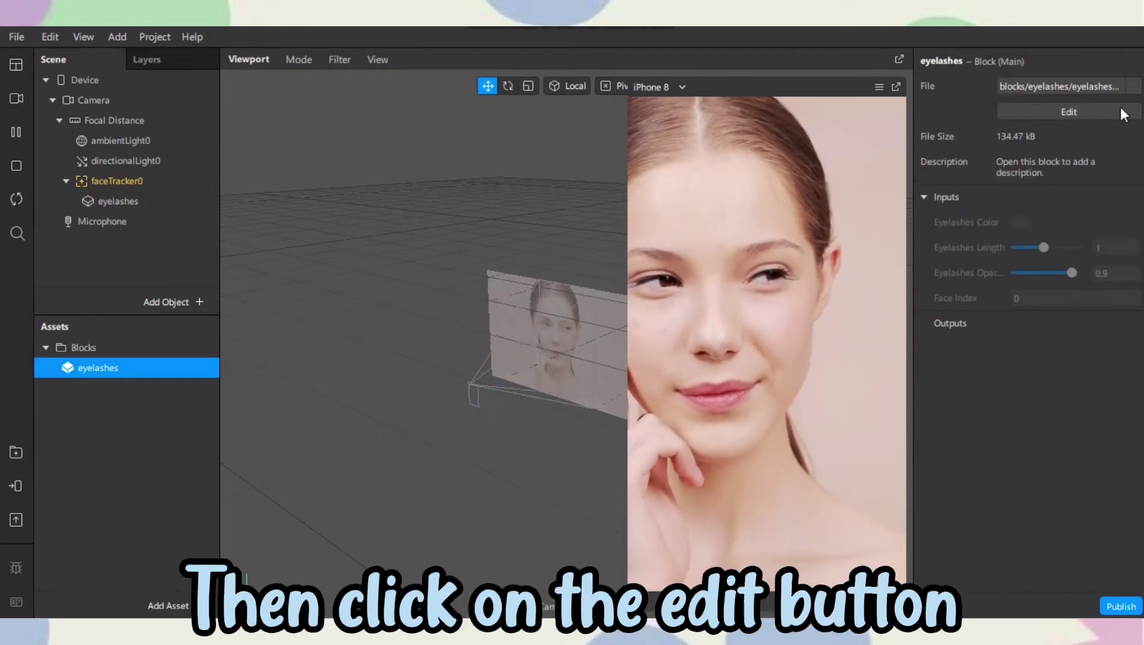
left_click(1052, 115)
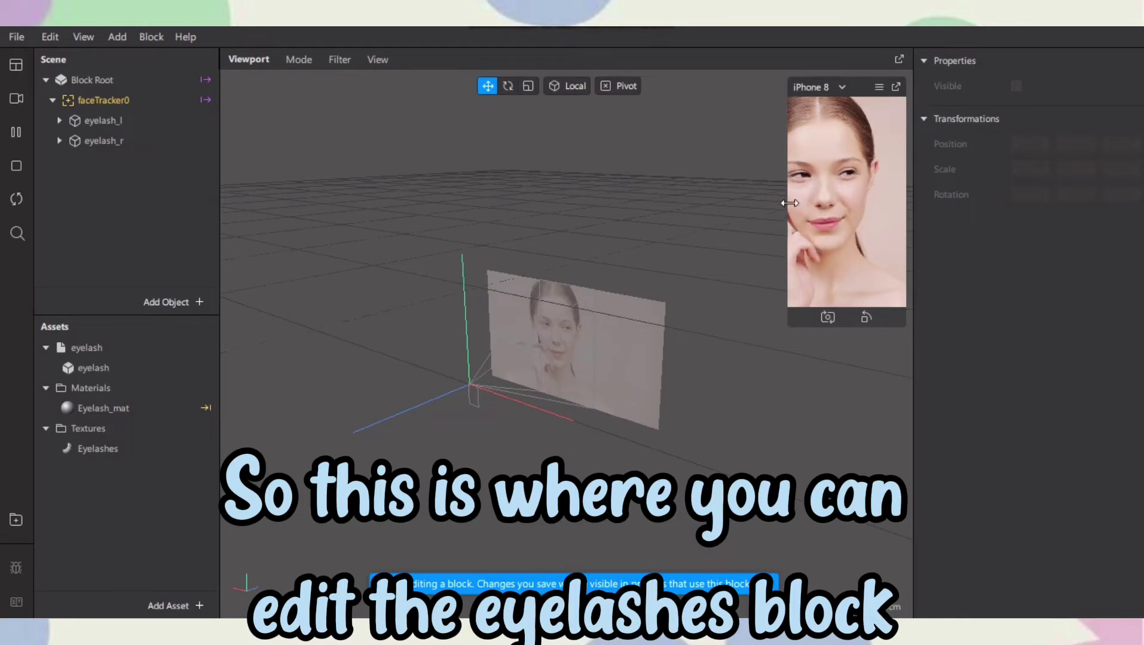
- Give Eyelash_mat a new alpha texture imported from eyelashes.png
left_click_drag(787, 204, 628, 206)
left_click(768, 585)
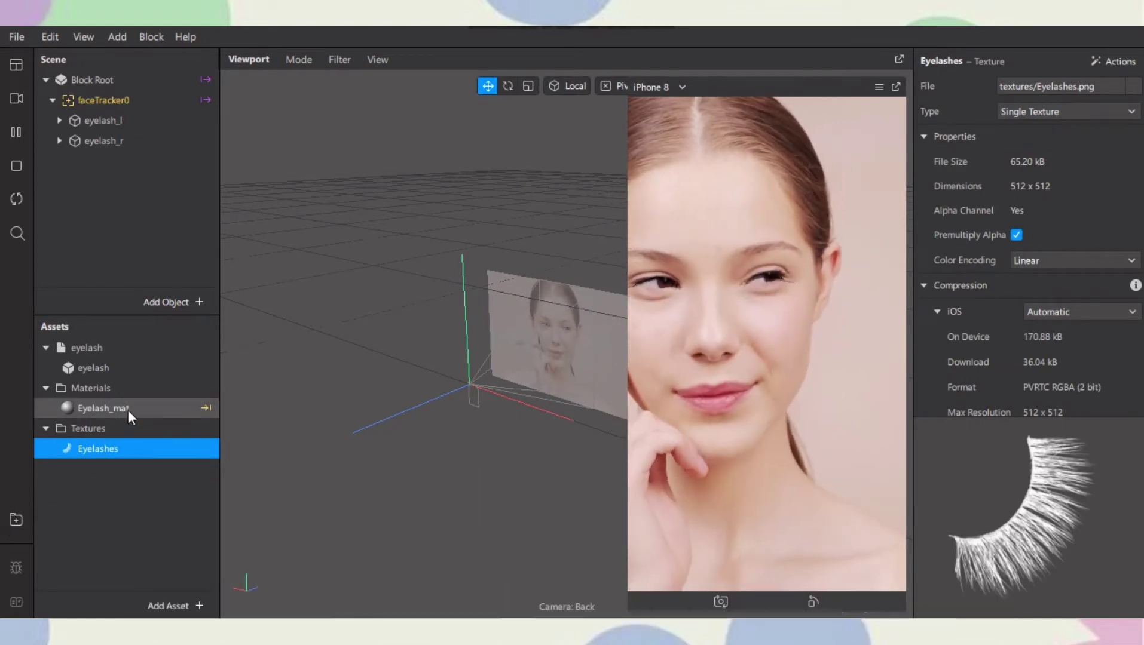
left_click(128, 410)
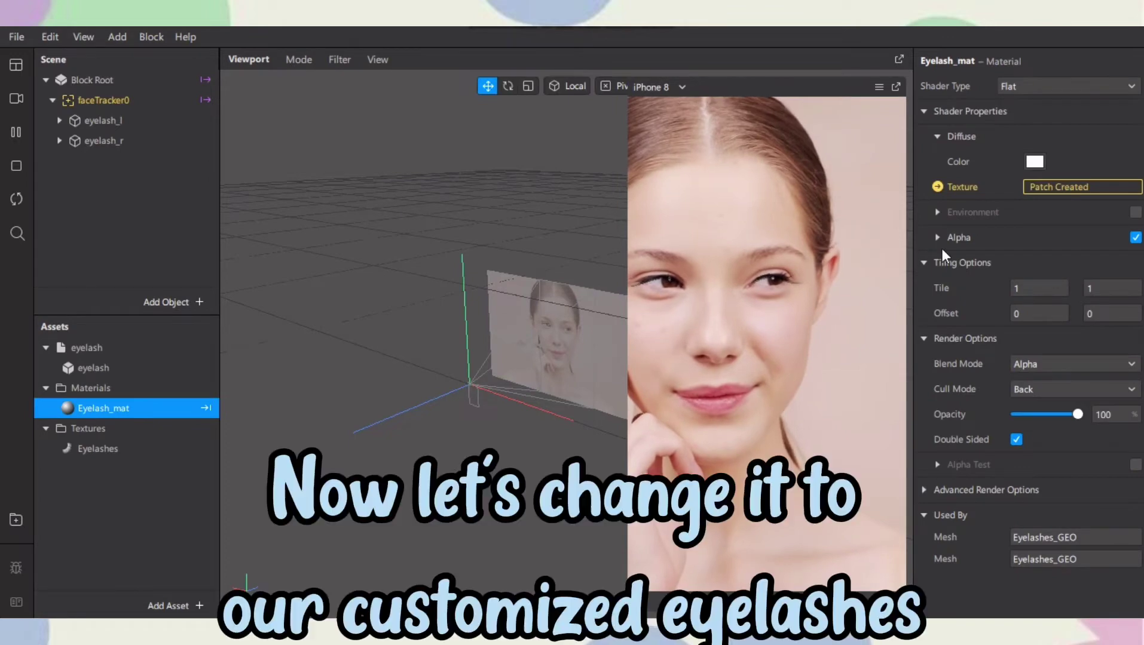
left_click(938, 238)
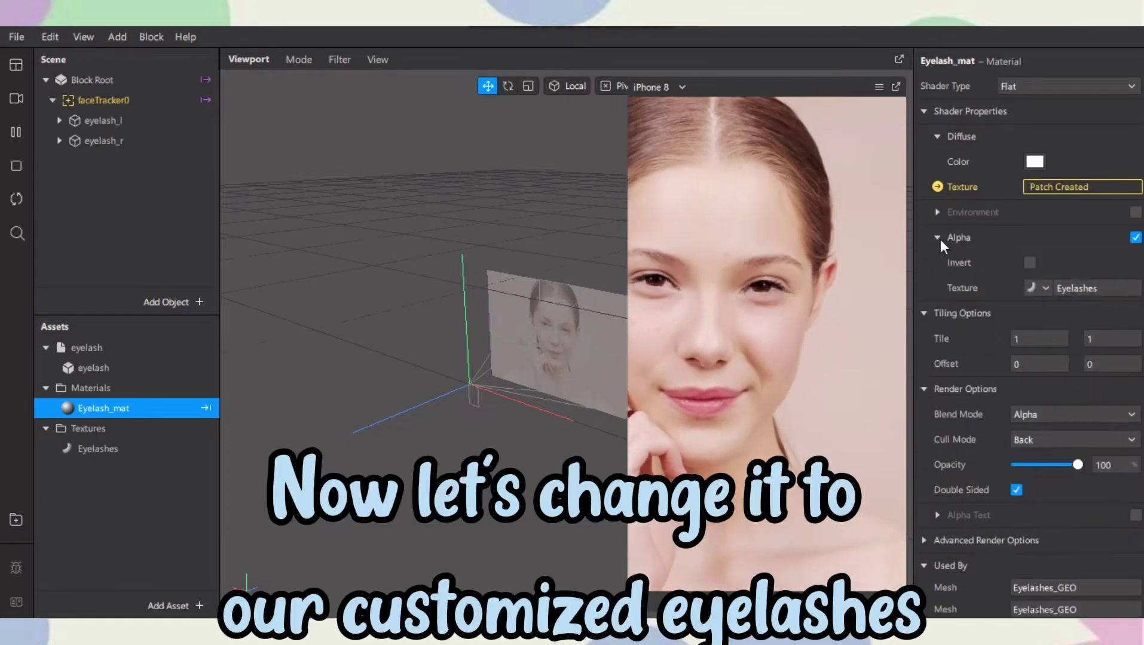
left_click(1044, 288)
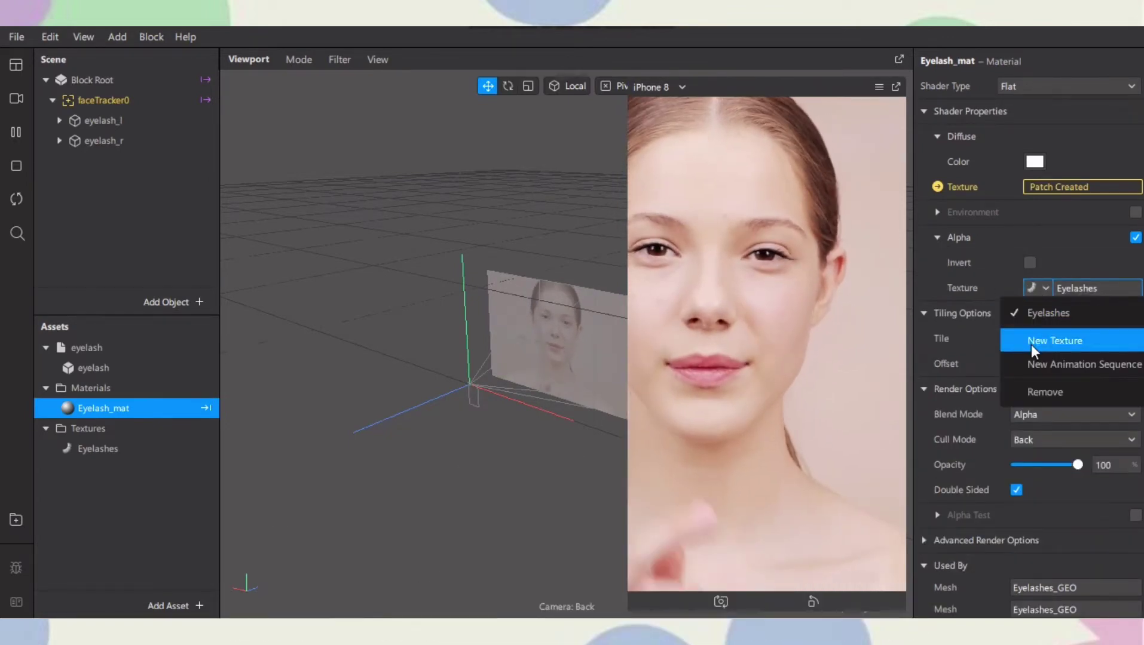
left_click(1032, 345)
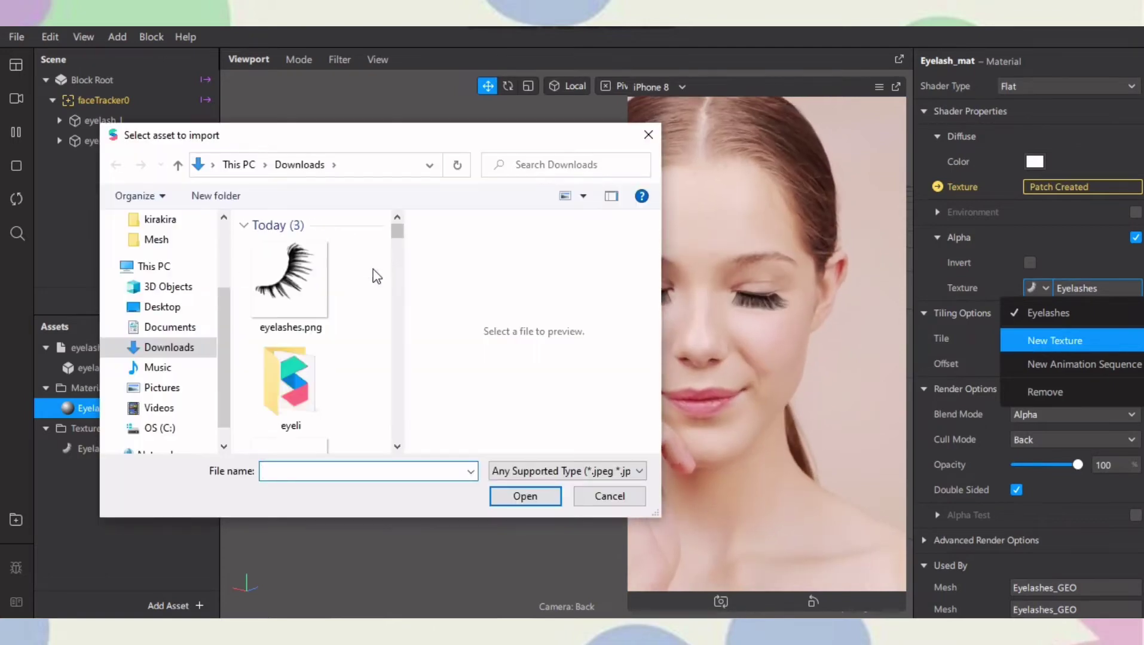
left_click(301, 387)
left_click(534, 497)
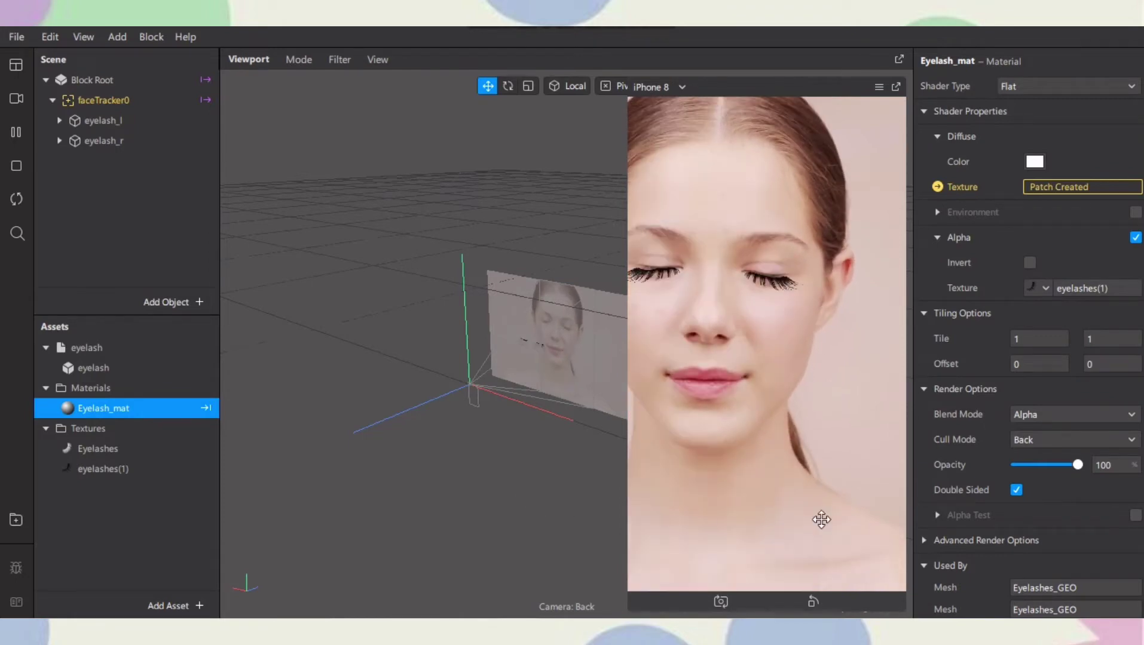
- Set Eyelash_mat's blend mode to Multiply and check its advanced render options
scroll(1074, 390, "down", 1)
left_click(1064, 407)
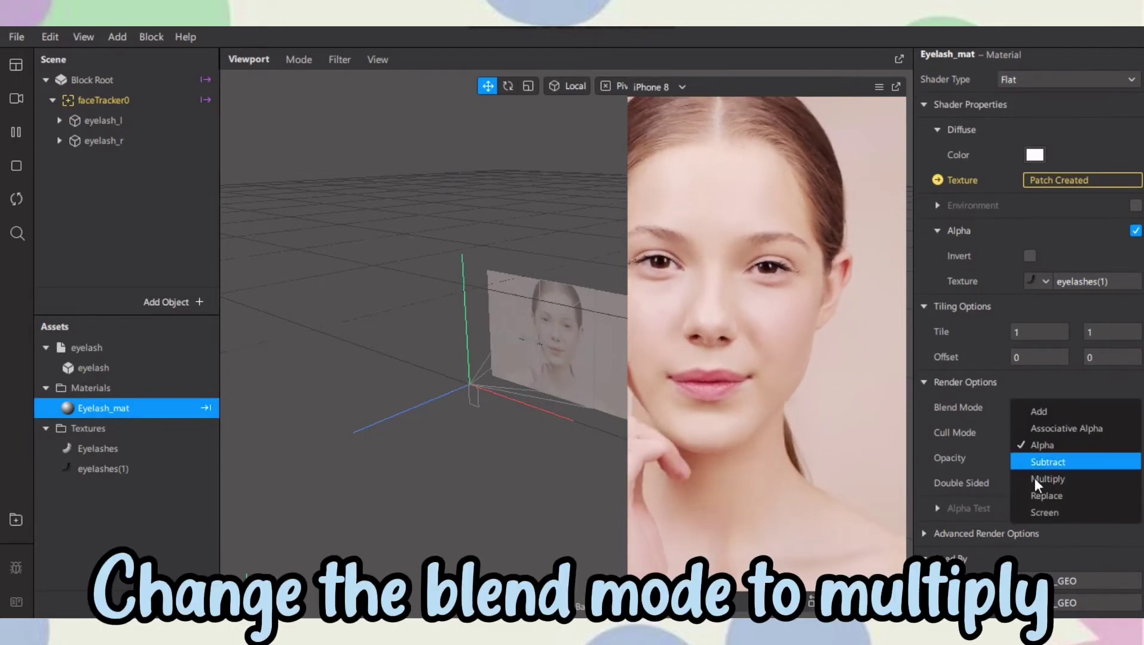
left_click(1037, 481)
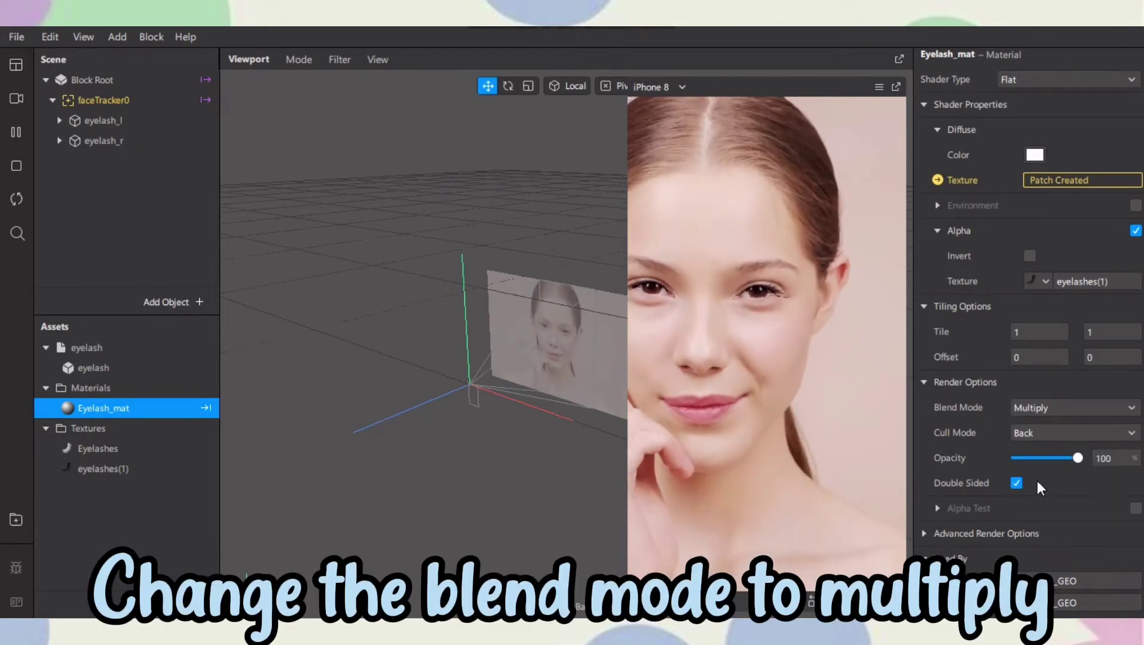
left_click(924, 536)
scroll(1012, 491, "down", 3)
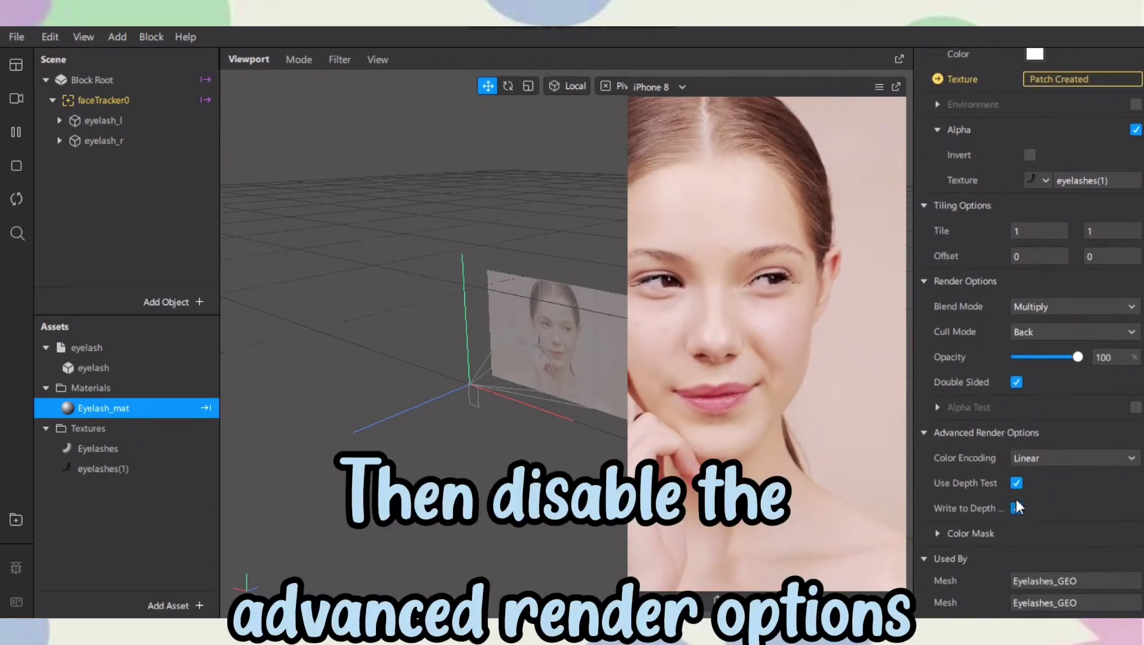
left_click(931, 430)
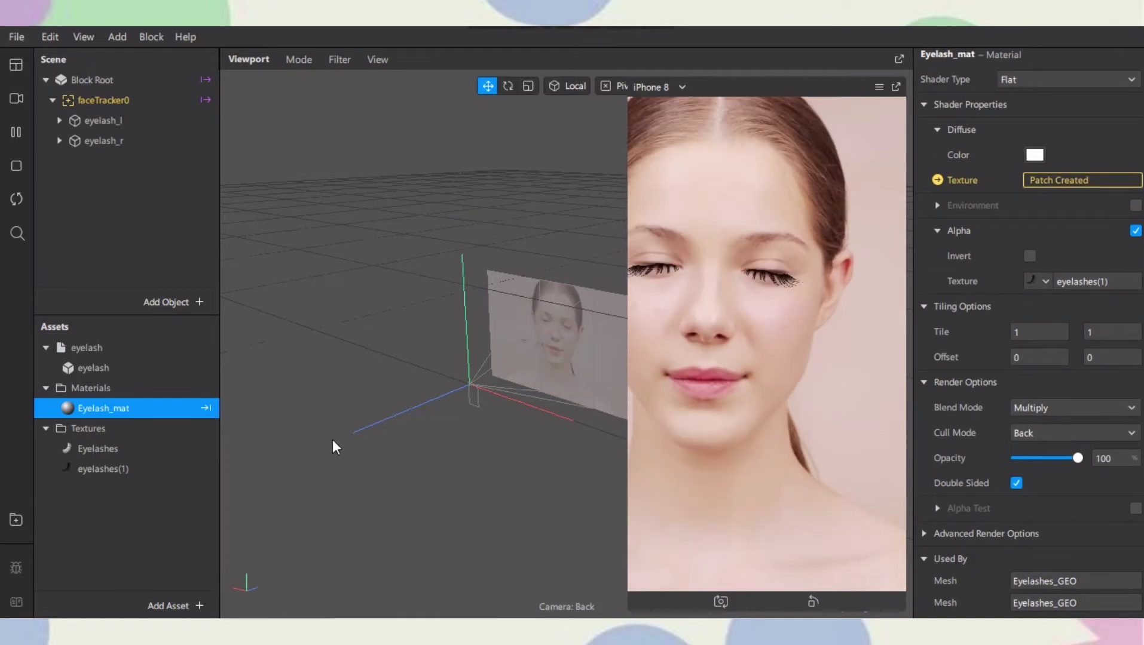
left_click(143, 469)
- Set eyelashes(1) compression to None for iOS, Older Android and Android
left_click(1056, 312)
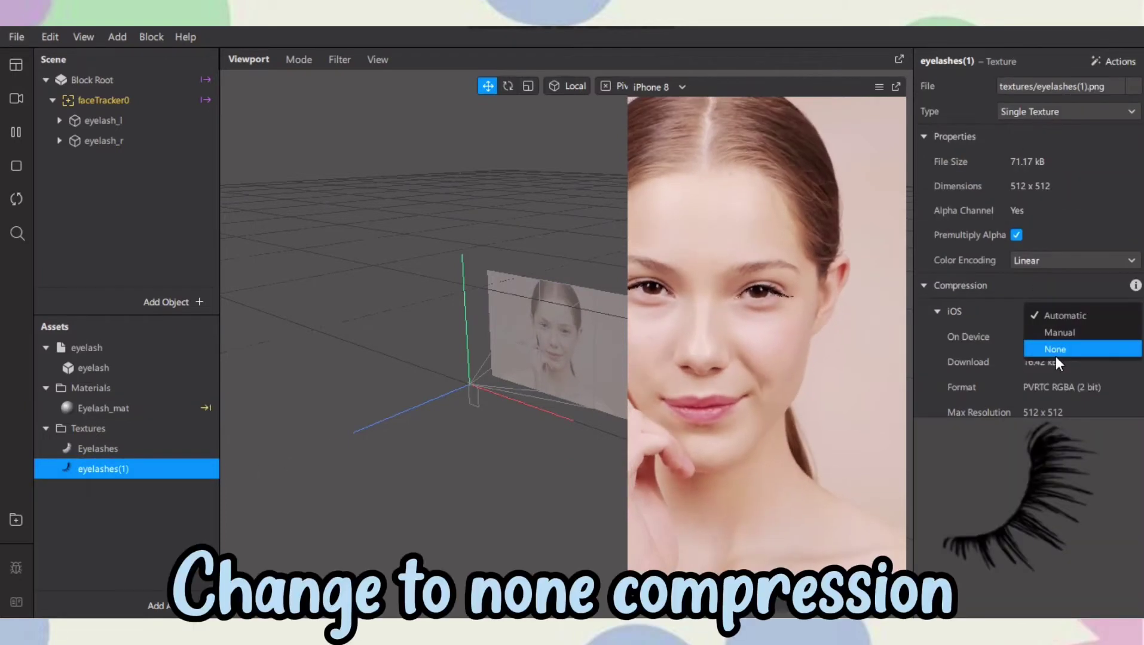
left_click(1055, 356)
scroll(1077, 302, "down", 3)
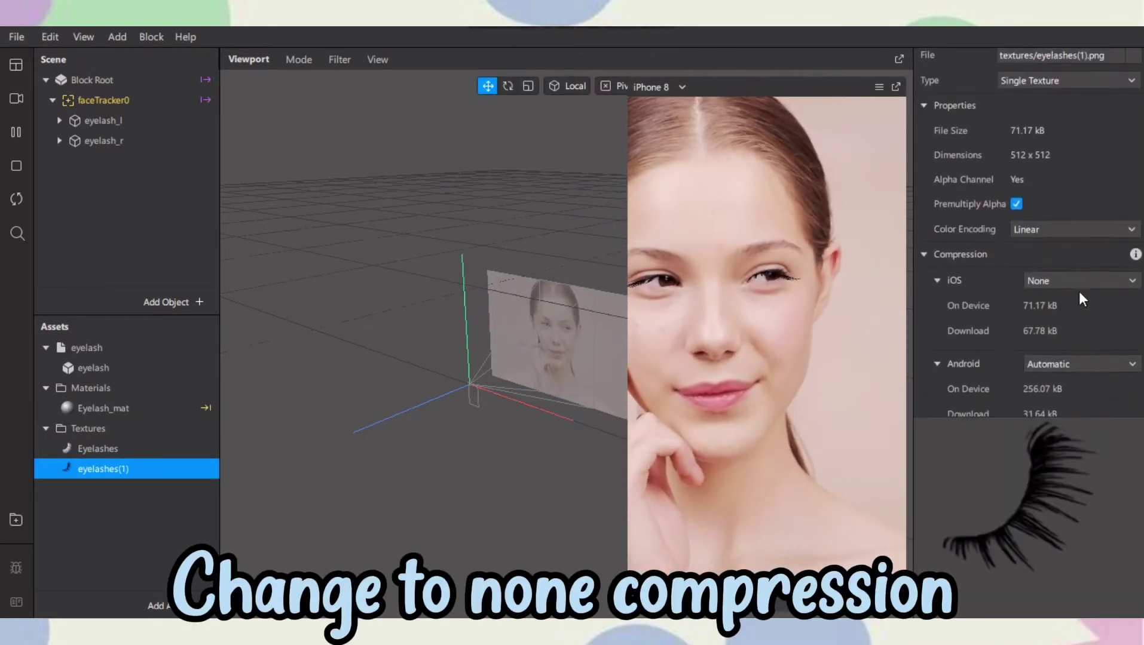
scroll(1080, 303, "down", 3)
left_click(1080, 306)
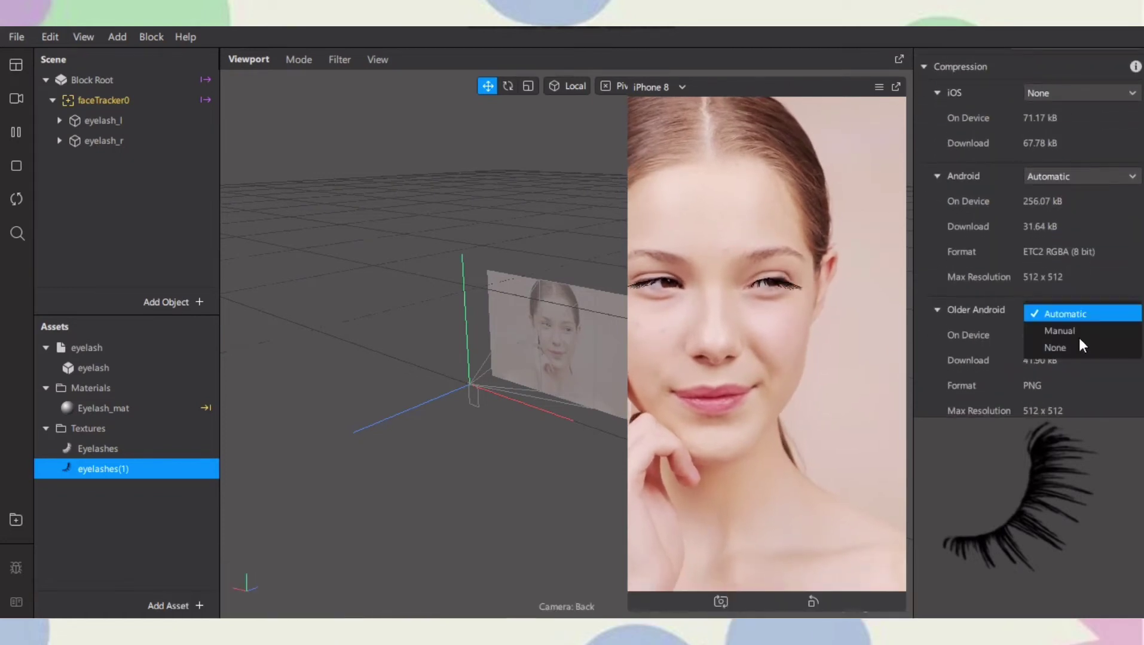
left_click(1083, 350)
left_click(1062, 180)
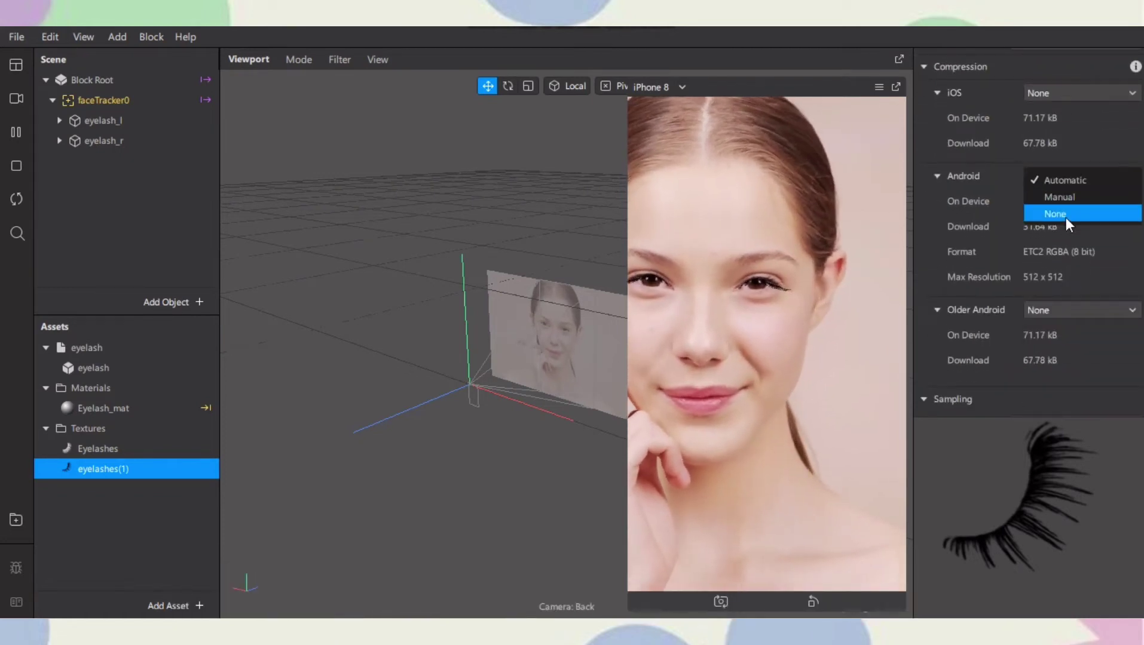
left_click(1065, 217)
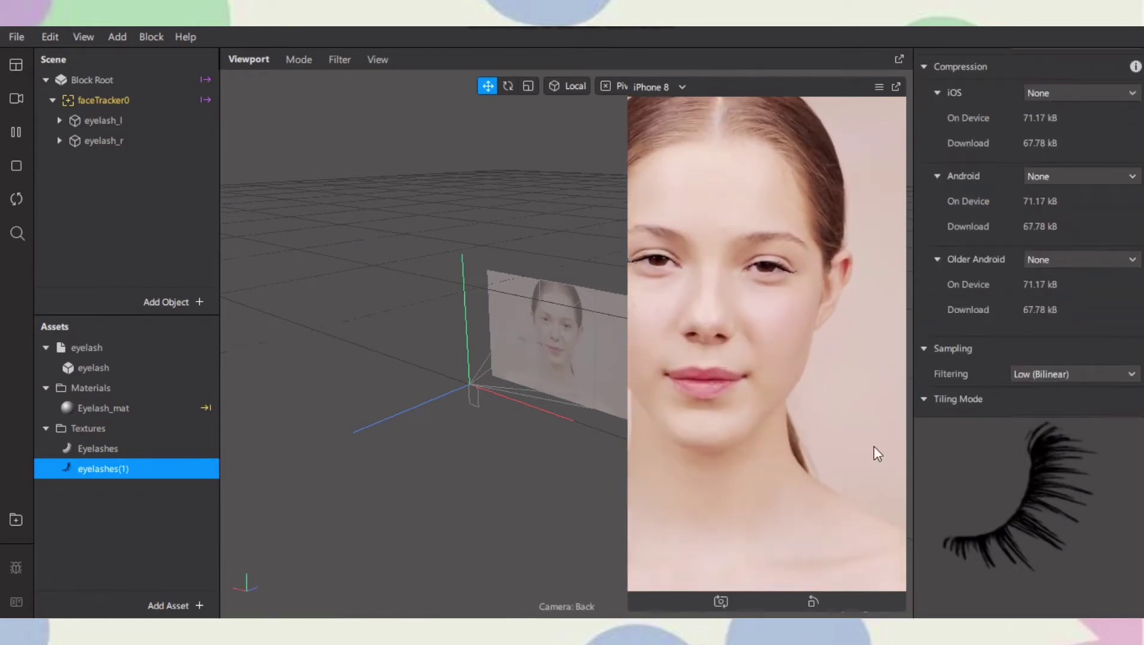
- Recheck Eyelash_mat's alpha texture, leaving it set to eyelashes(1)
left_click(153, 408)
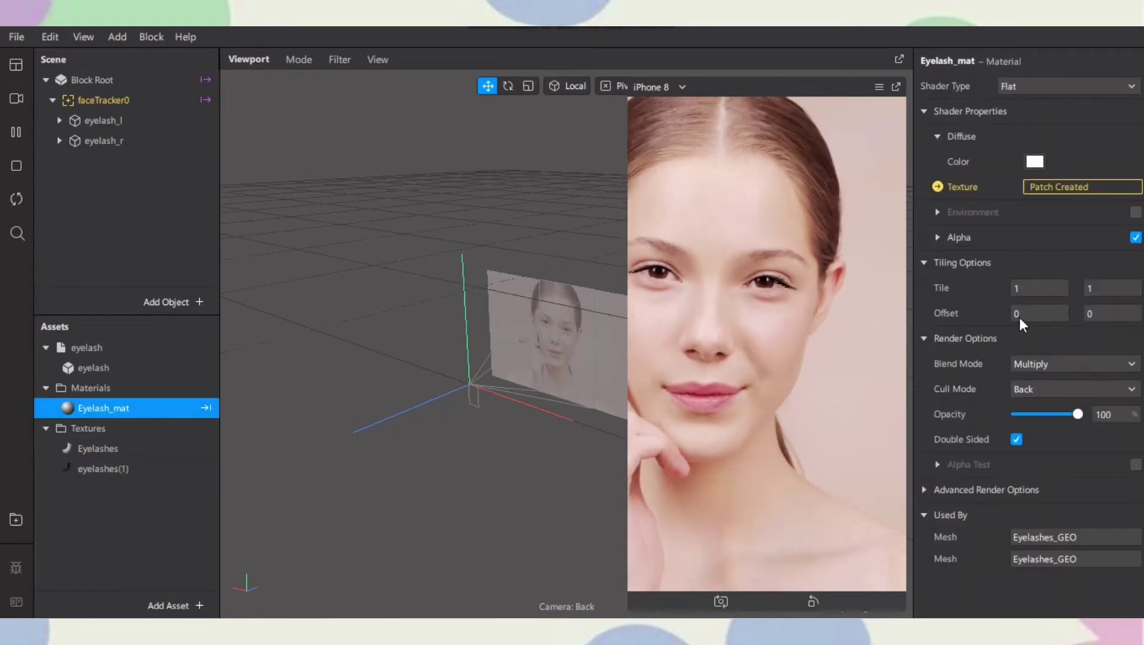
left_click(939, 238)
left_click(1043, 289)
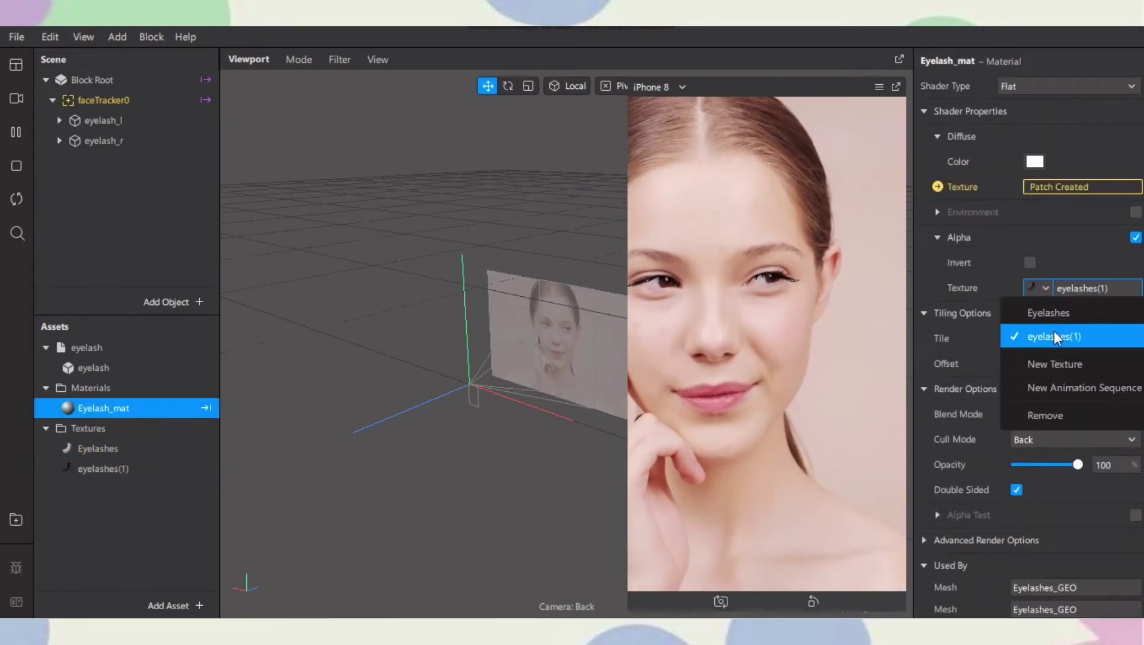
left_click(1050, 309)
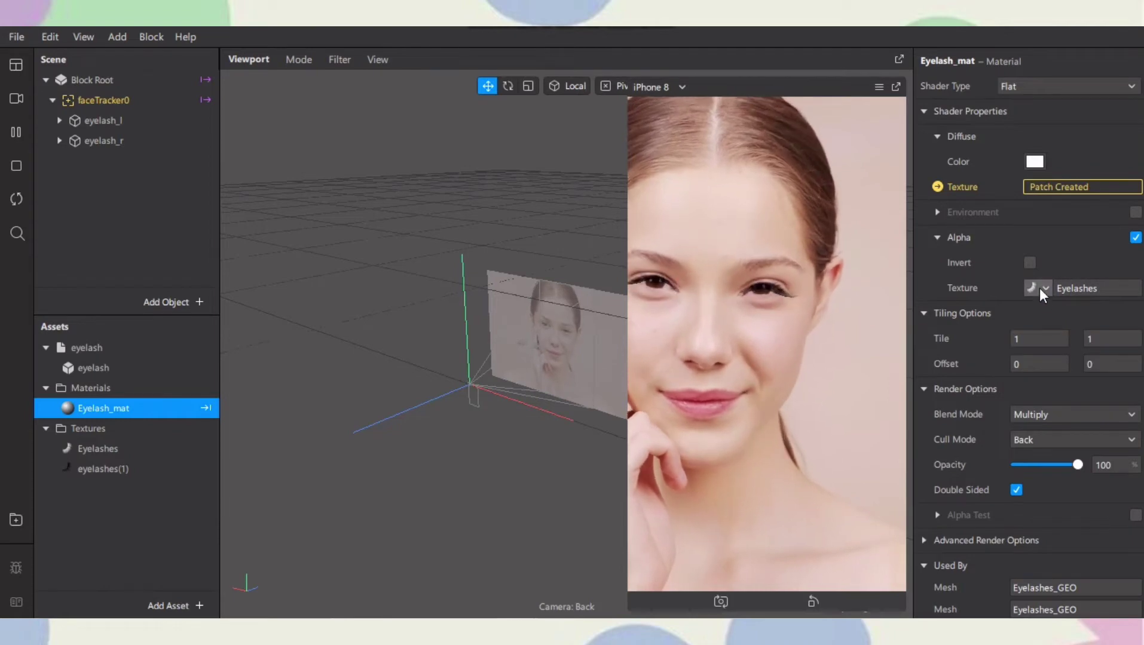
left_click(1040, 287)
left_click(1053, 336)
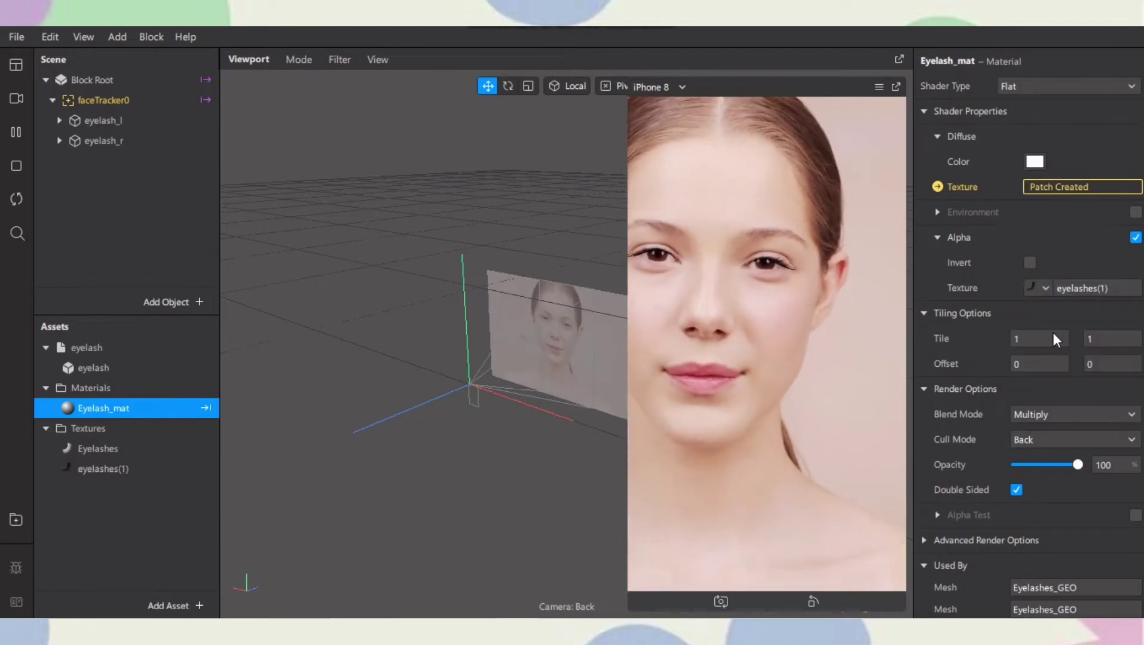
- Delete the original Eyelashes texture and its file, then close and save the block
left_click(73, 449)
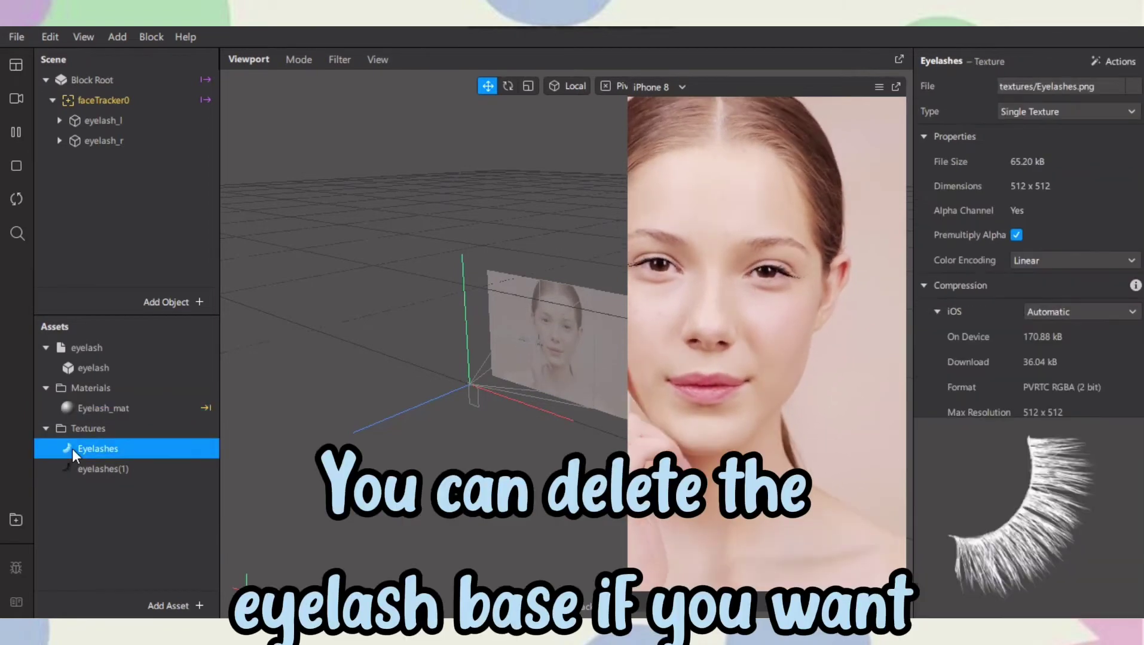
right_click(73, 448)
left_click(149, 368)
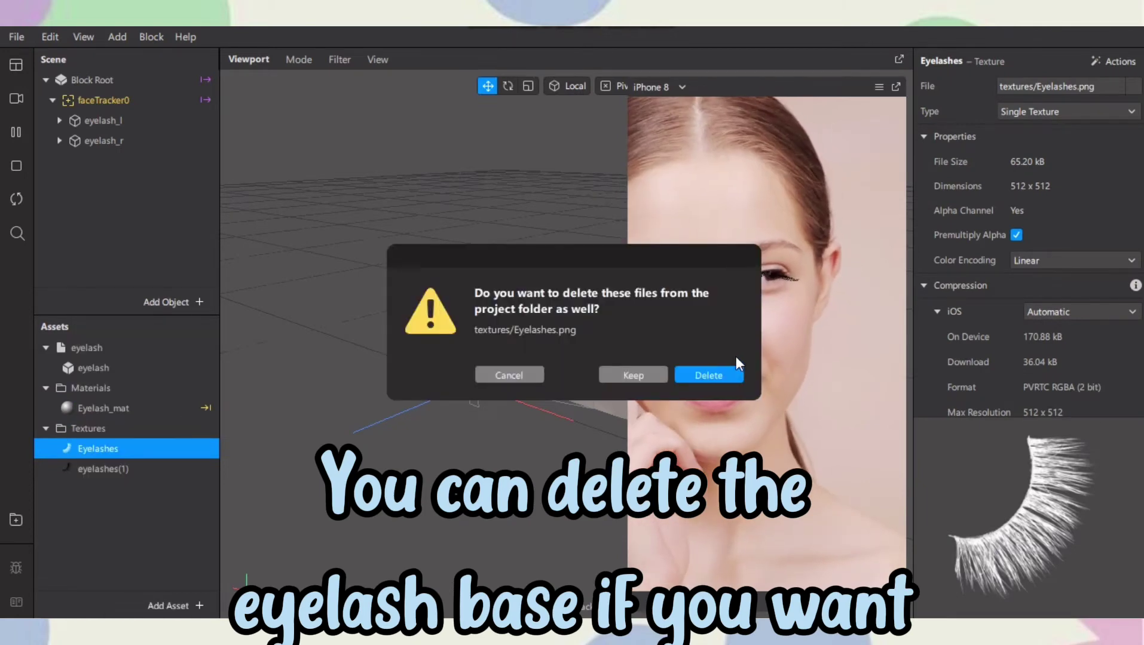
left_click(709, 375)
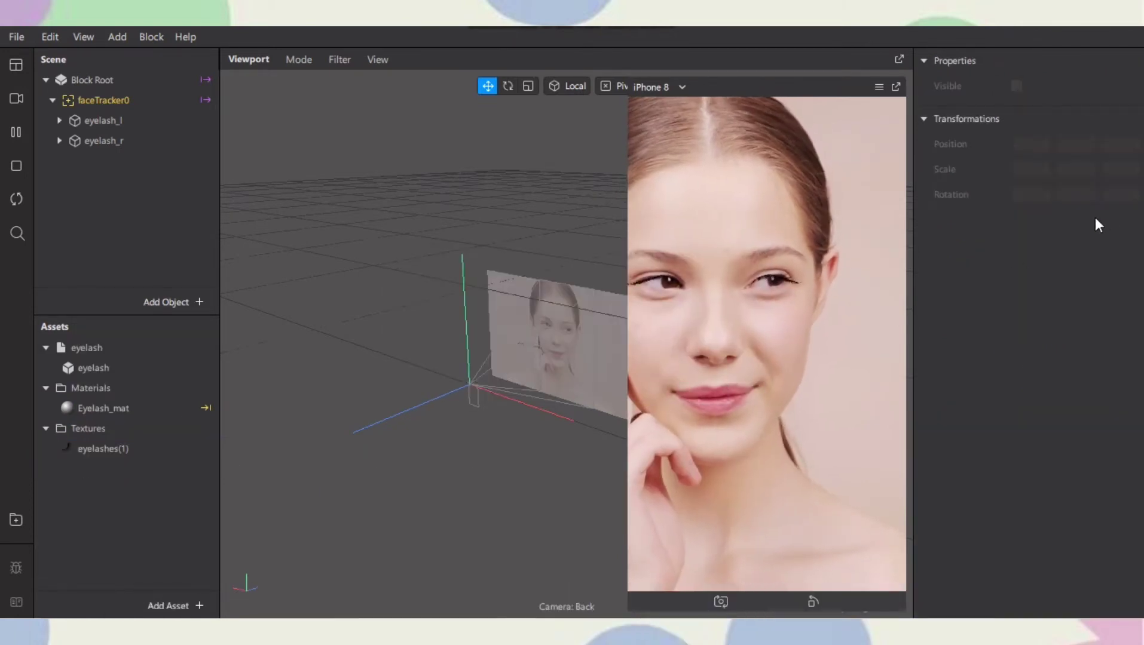
left_click(1132, 23)
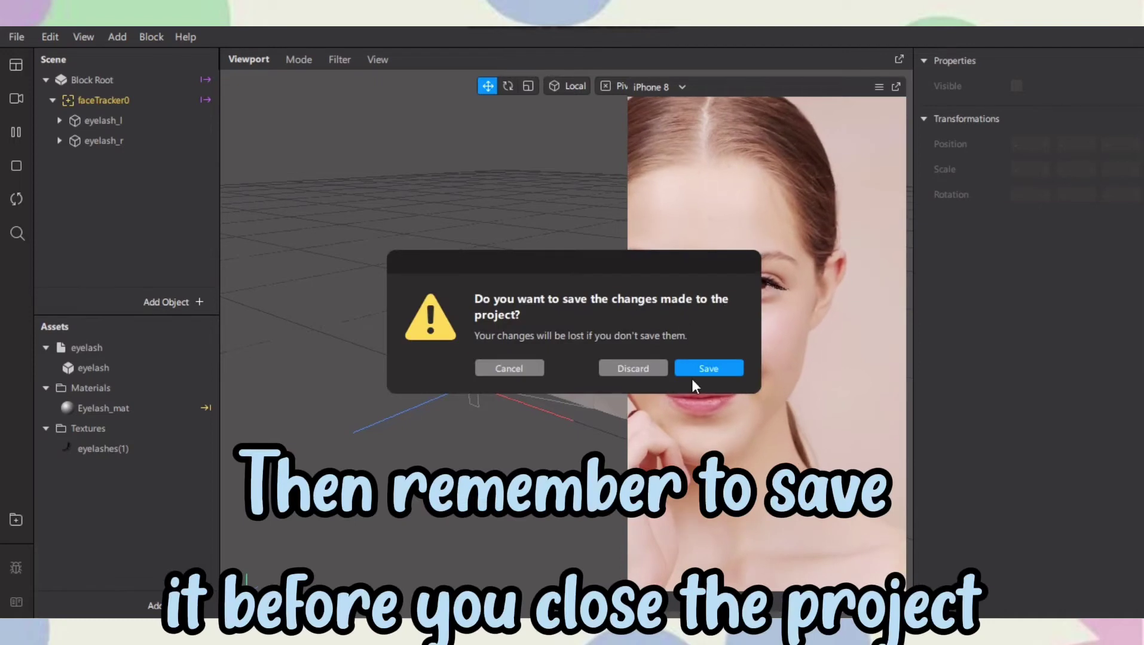
left_click(710, 369)
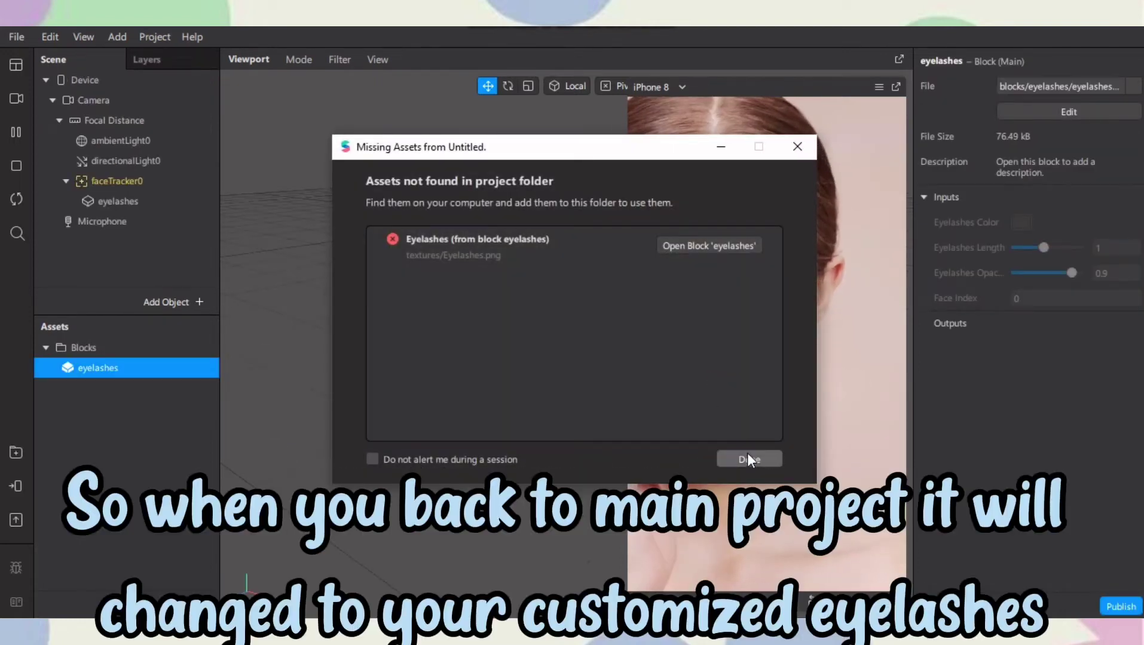
- Set the eyelashes object's Eyelashes Color to black and pause the preview
left_click(747, 456)
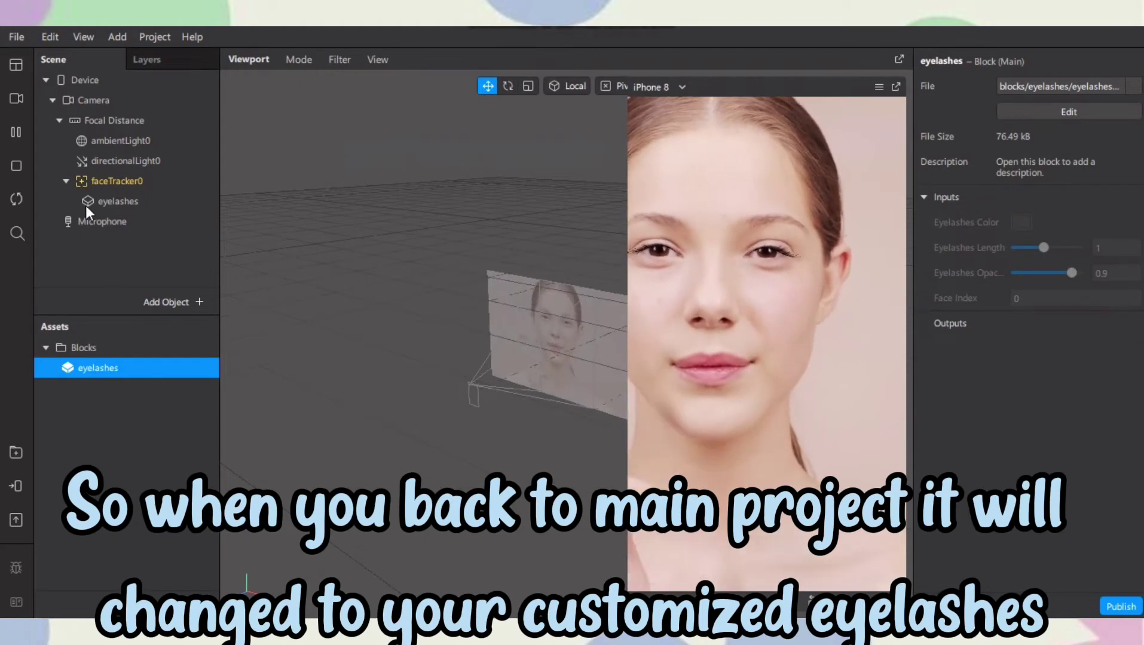
left_click(106, 198)
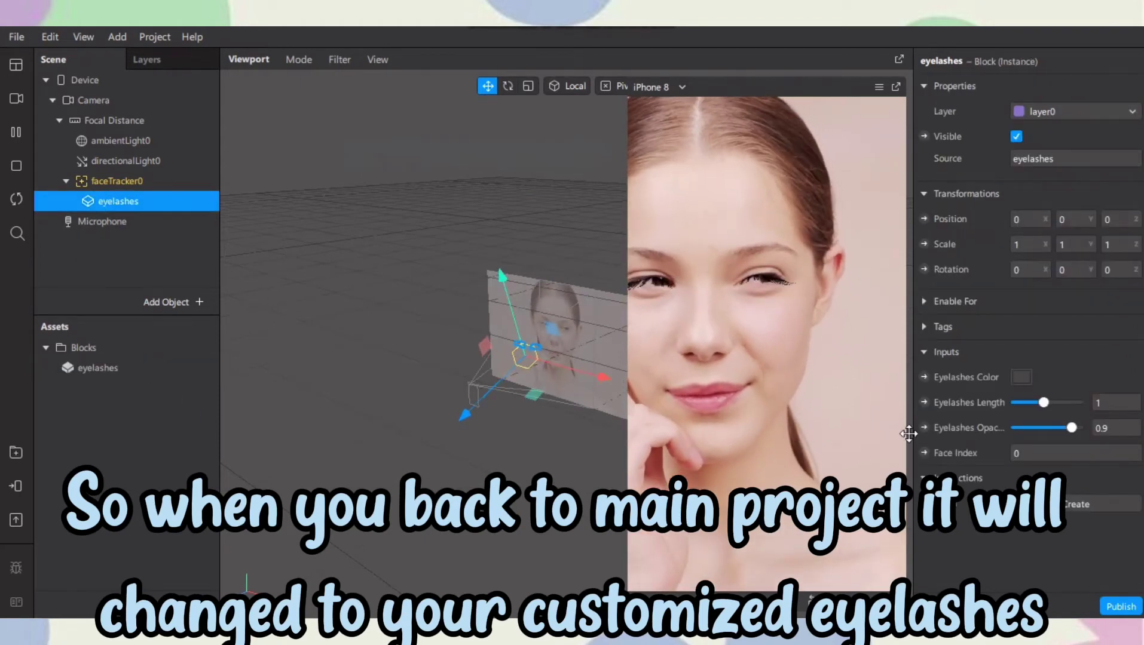
left_click(1021, 379)
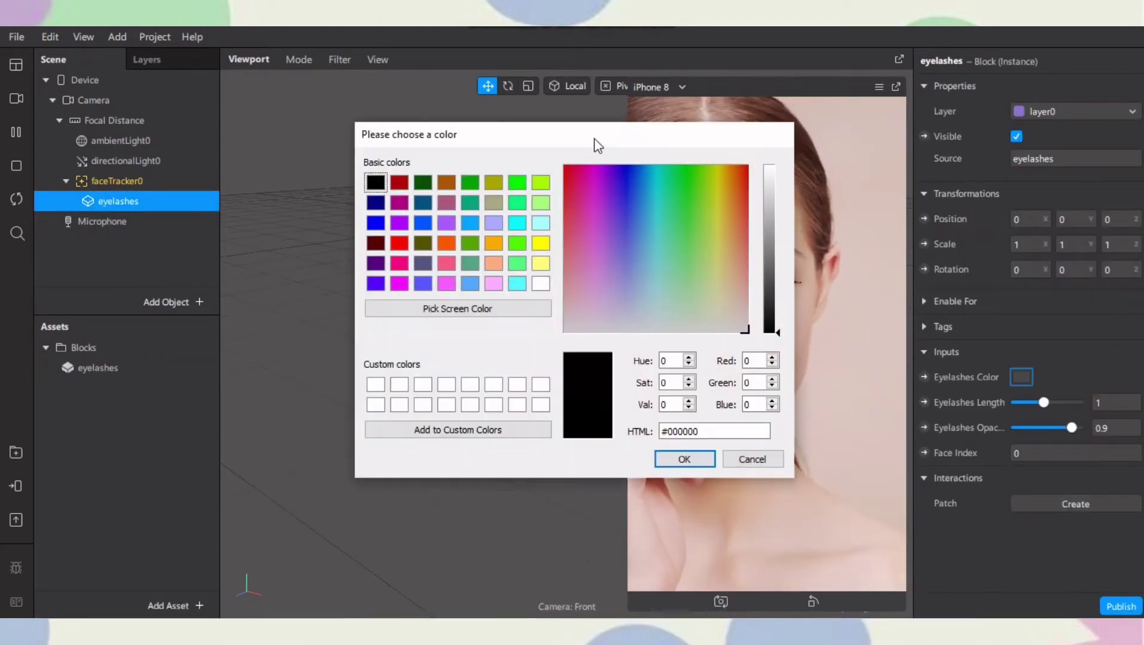
left_click(684, 459)
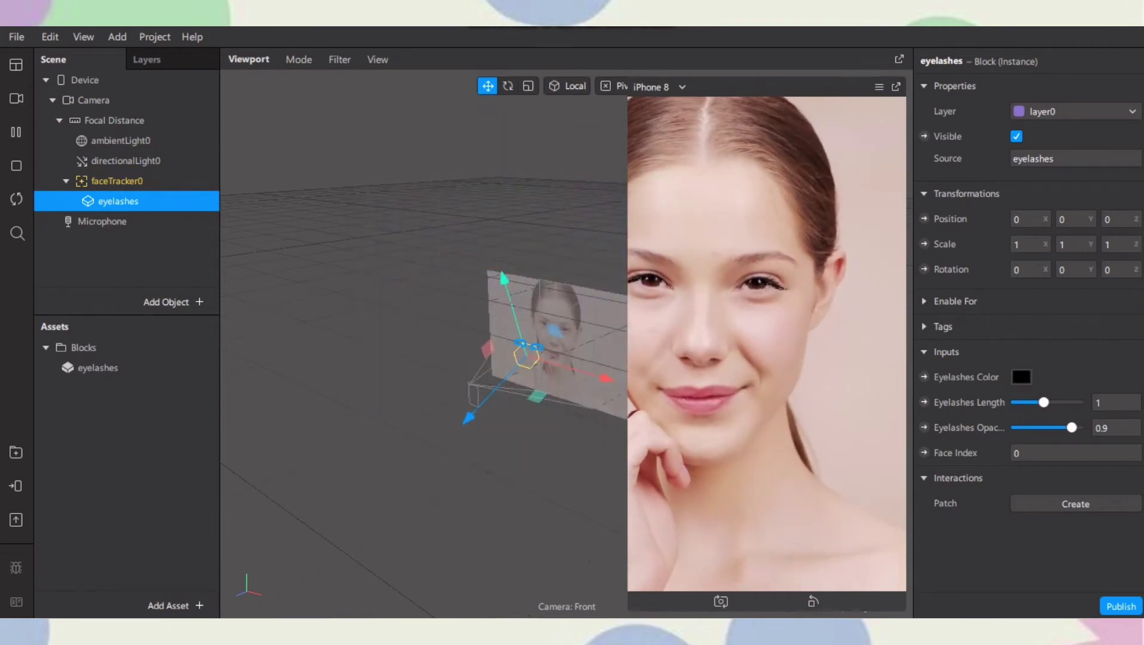
left_click(7, 133)
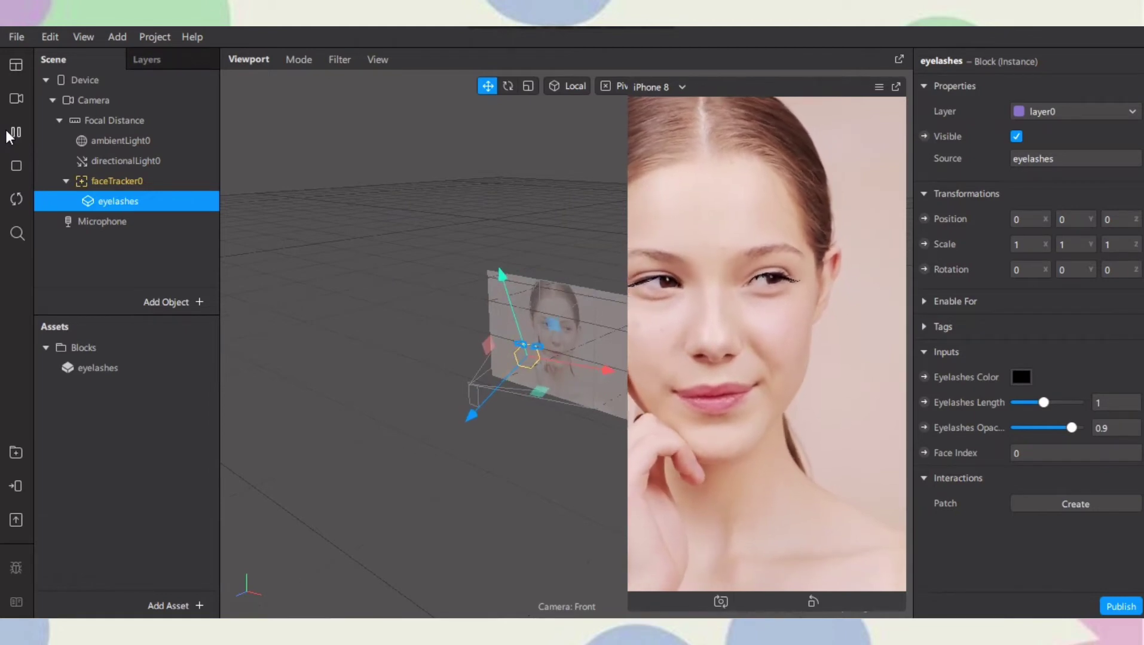
- Set the Eyelashes Length to 0.2
left_click(6, 133)
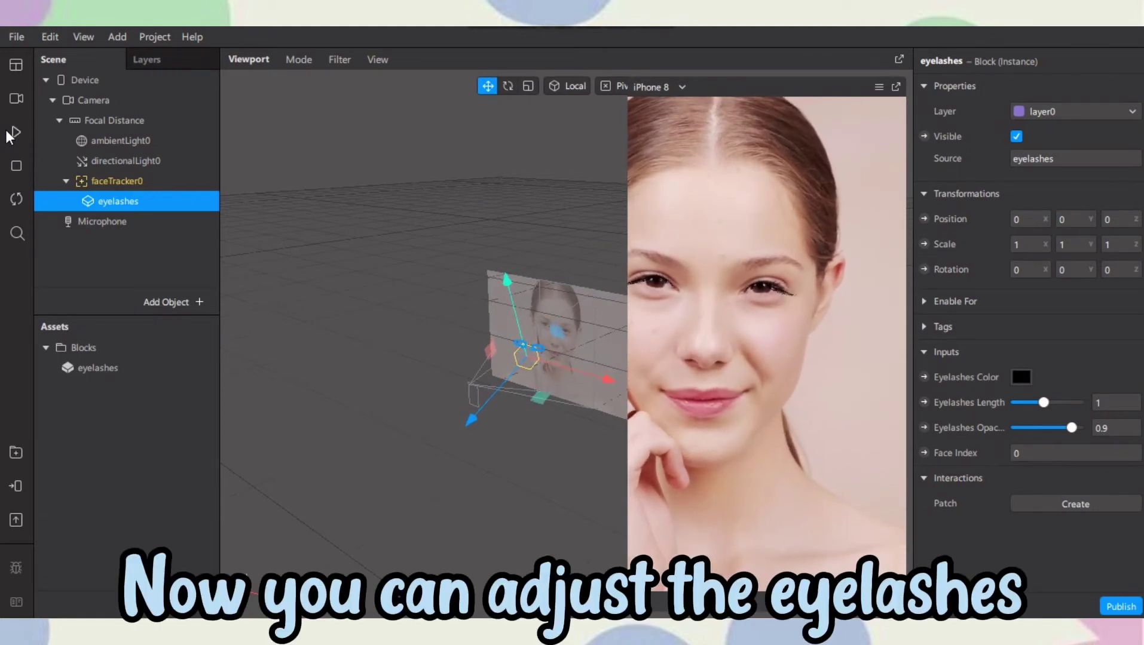
left_click_drag(1043, 403, 1114, 398)
left_click_drag(1082, 401, 1037, 403)
left_click(1115, 403)
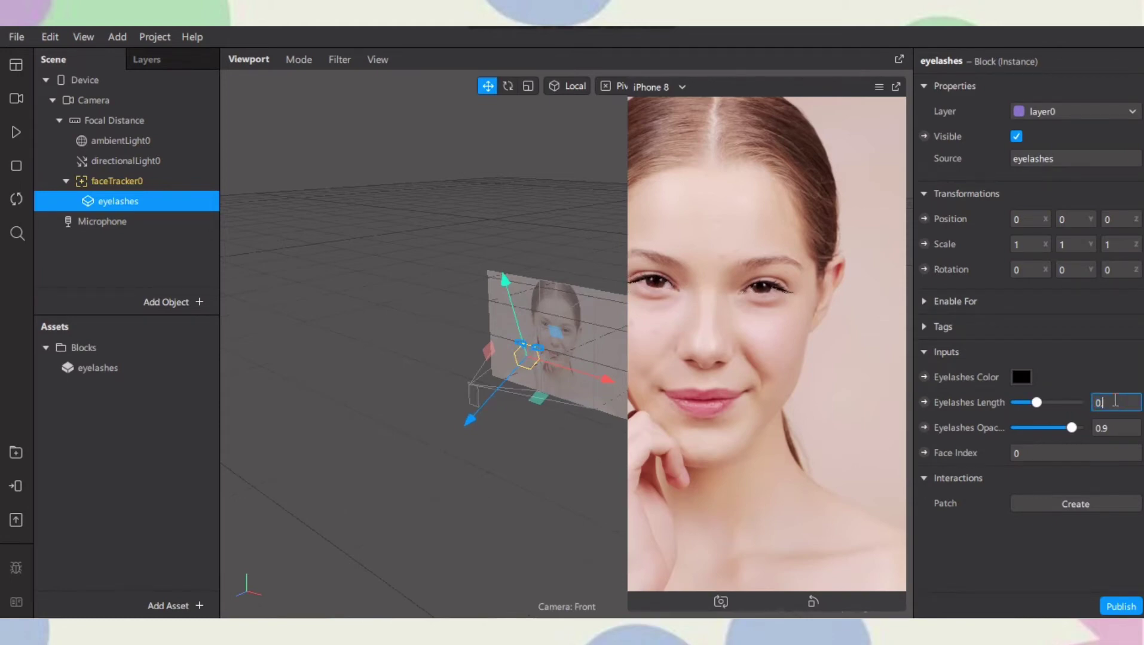
key("Return")
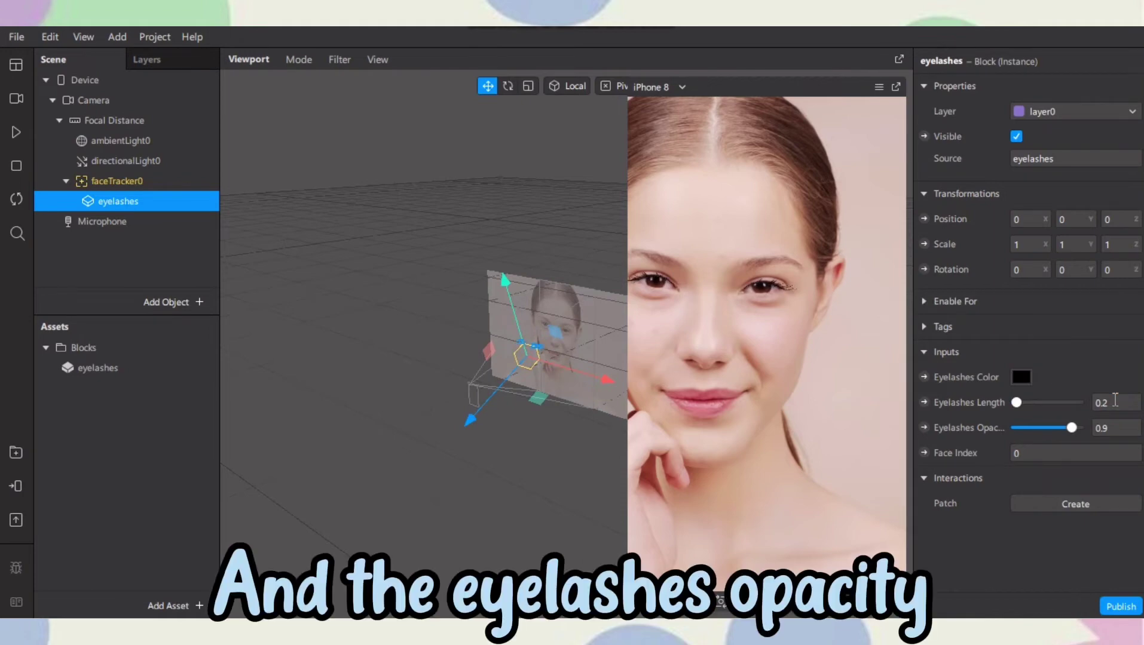
- Set the Eyelashes Opacity to 0.8
left_click_drag(1072, 428, 1142, 440)
left_click_drag(1016, 428, 1127, 439)
left_click(1119, 426)
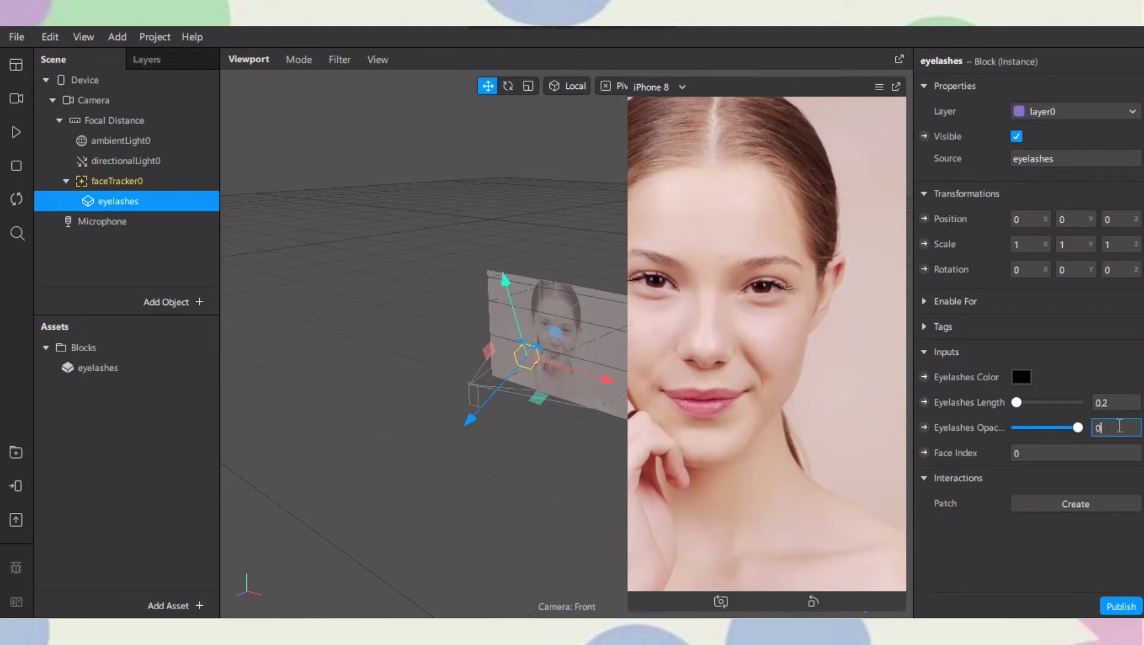
type("0.8")
key("Return")
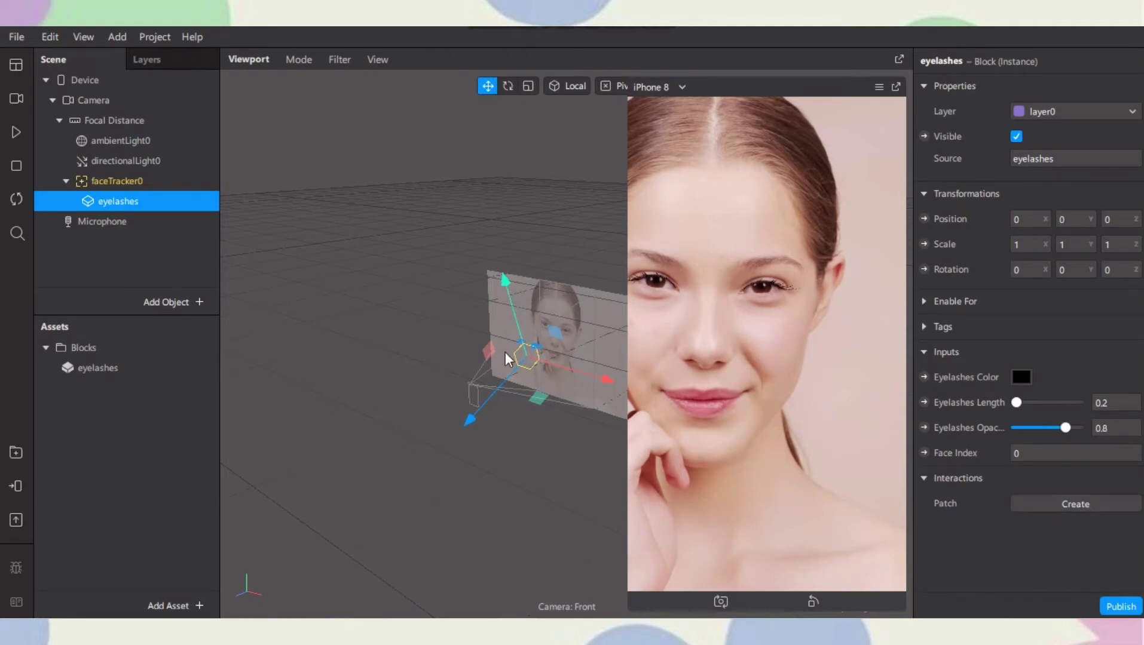
- Add a face mesh under faceTracker0 and name it eyeliner
left_click(119, 180)
right_click(120, 180)
mouse_move(180, 193)
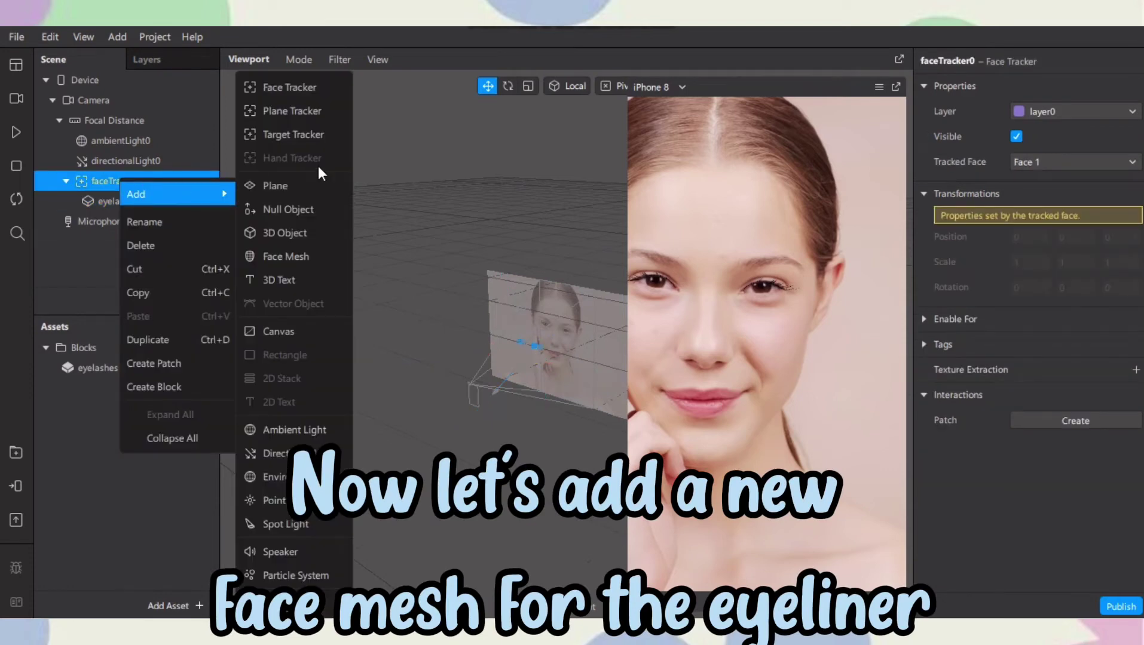
left_click(296, 258)
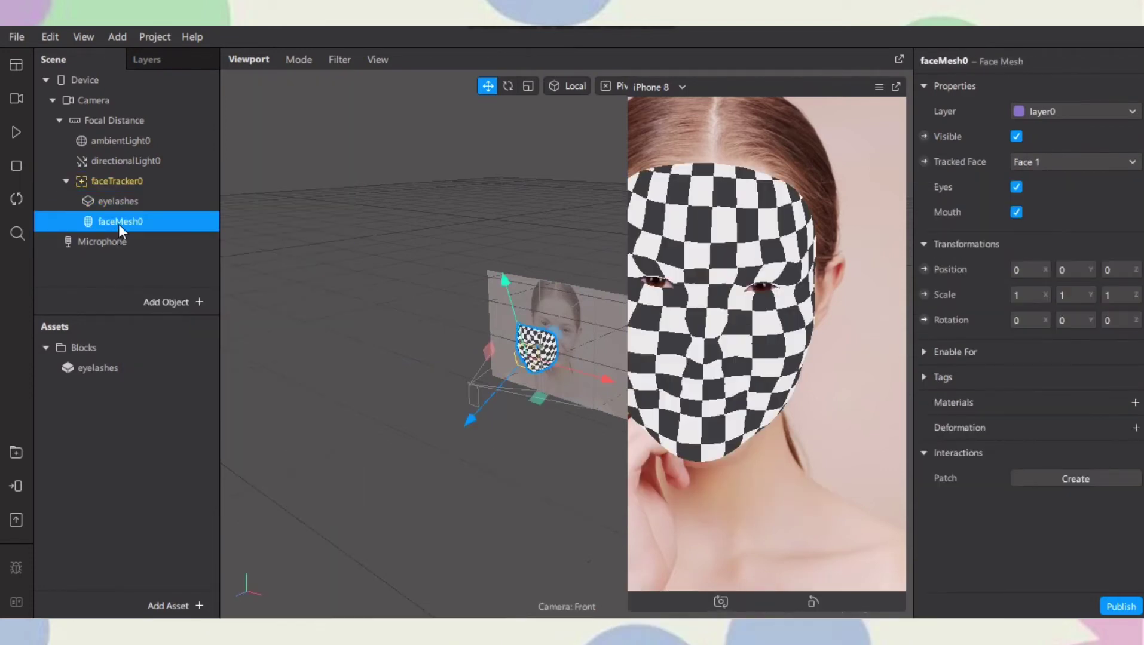
type("eyeliner")
key("Return")
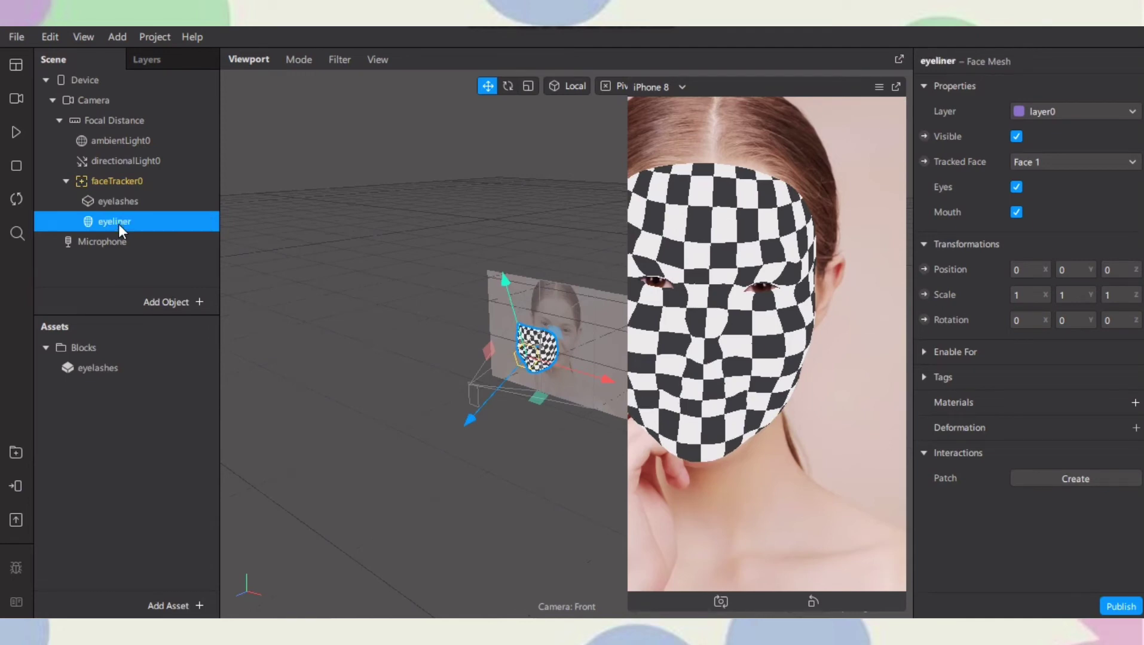
- Create a new material for the eyeliner mesh and rename material0 to eyeliner
left_click(1134, 402)
left_click(101, 368)
left_click(101, 368)
type("eyeliner")
key("Return")
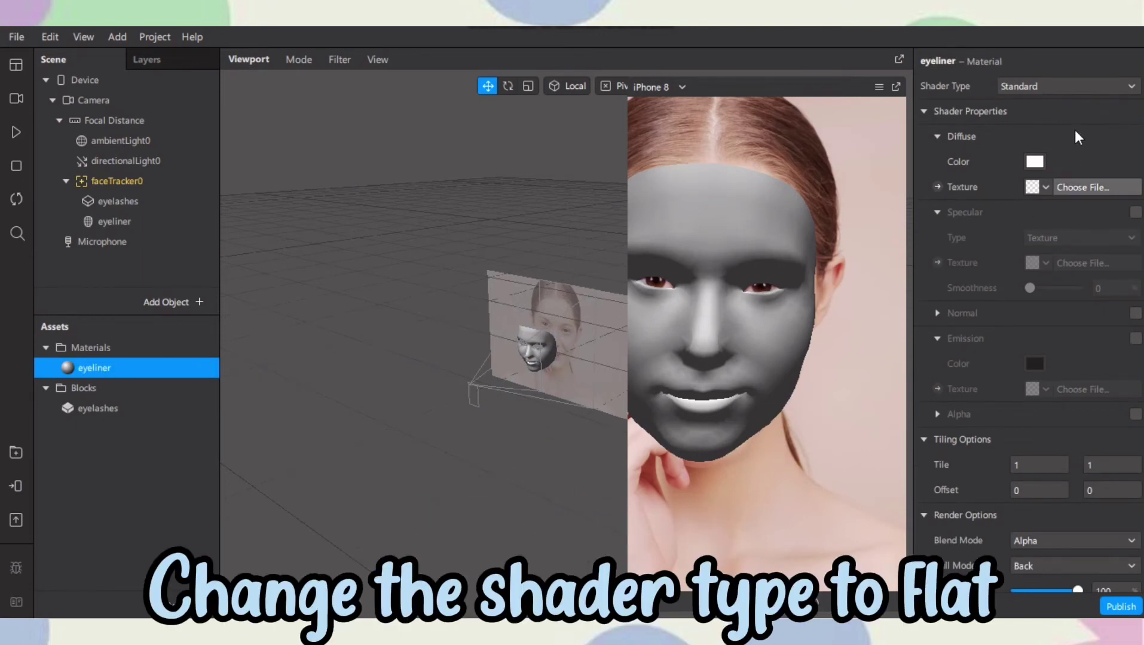
- Switch the eyeliner material to Flat shading and texture it with eyelinerr.png
left_click(1062, 86)
left_click(1048, 90)
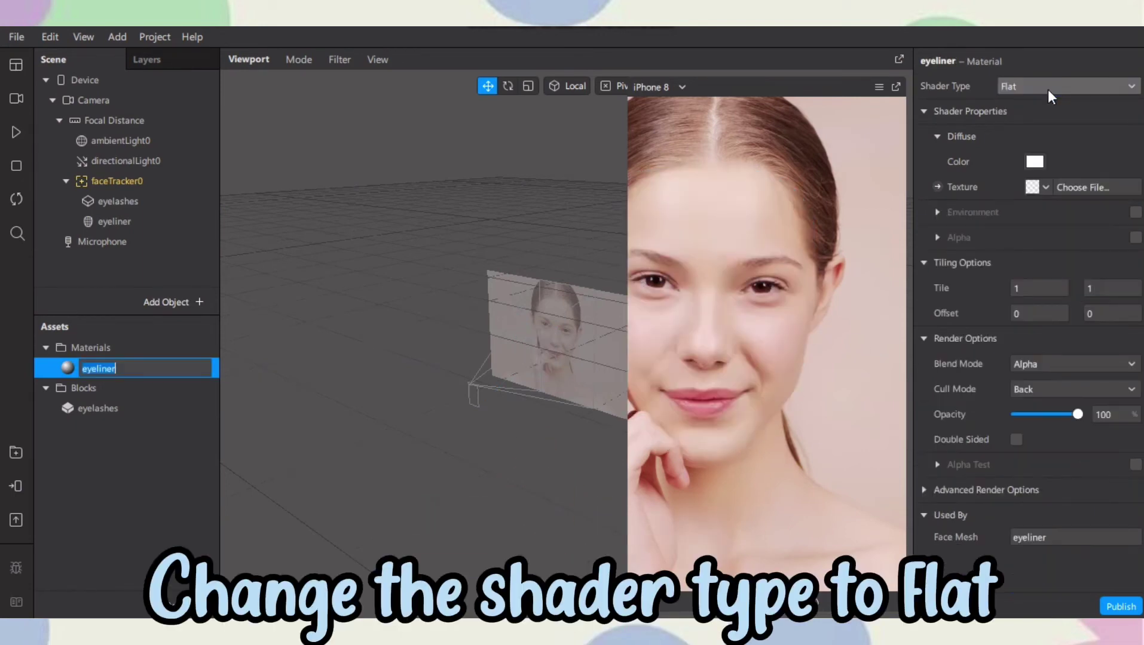
left_click(1040, 188)
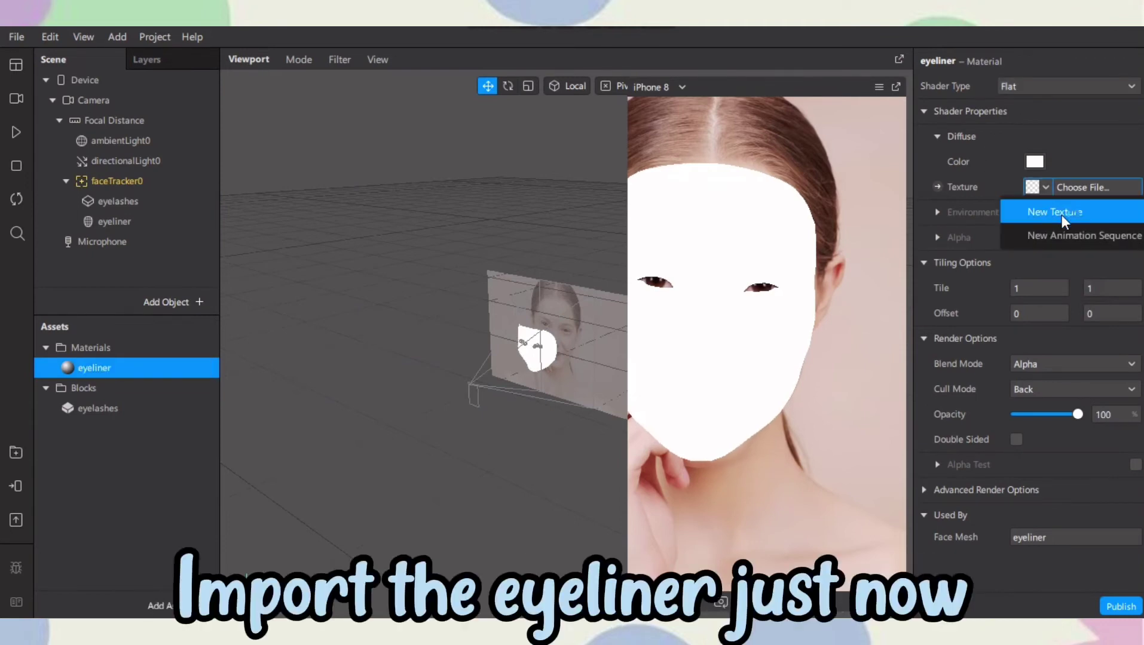
left_click(1061, 215)
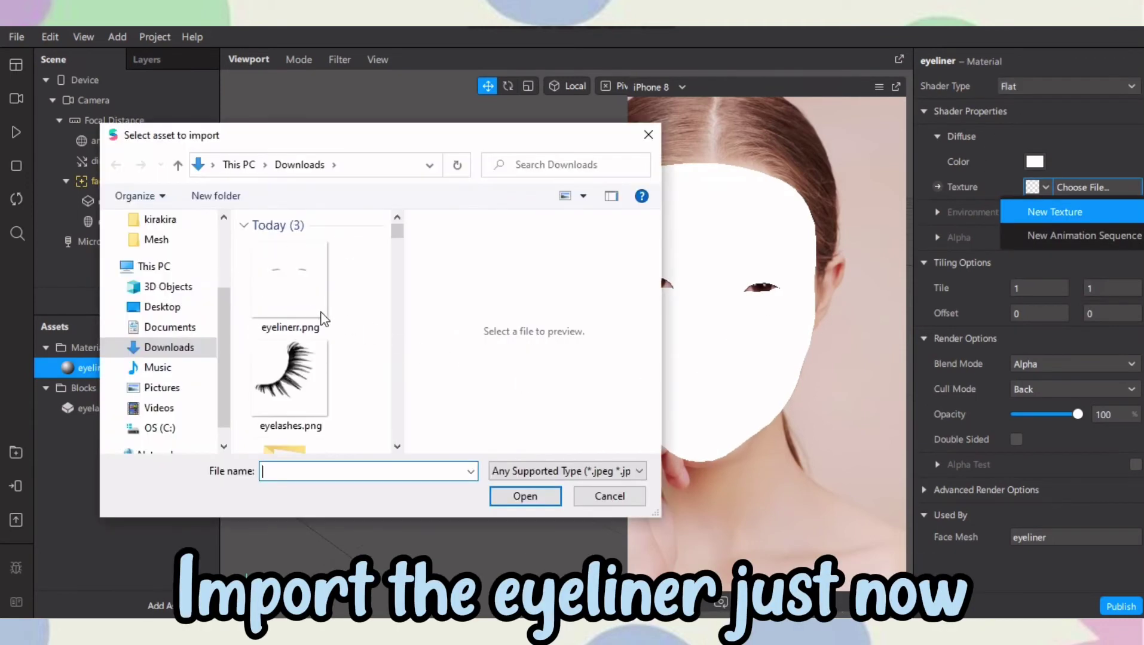
left_click(289, 279)
left_click(523, 496)
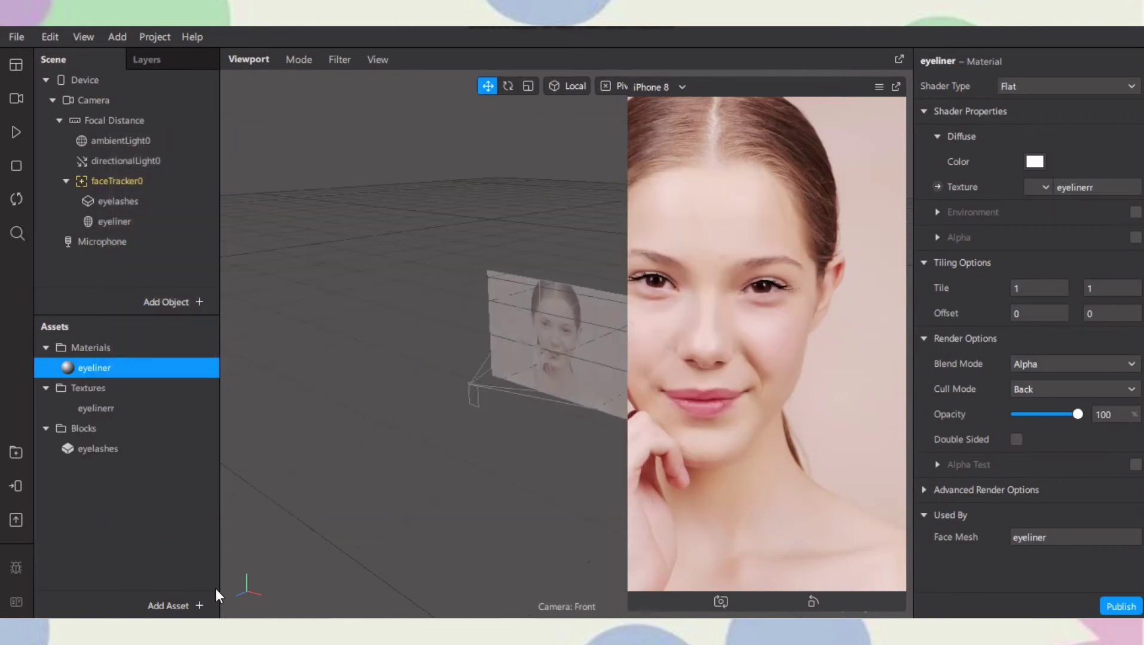
- Set the eyeliner material's blend mode to Multiply, then reselect the eyelashes object
left_click(1044, 371)
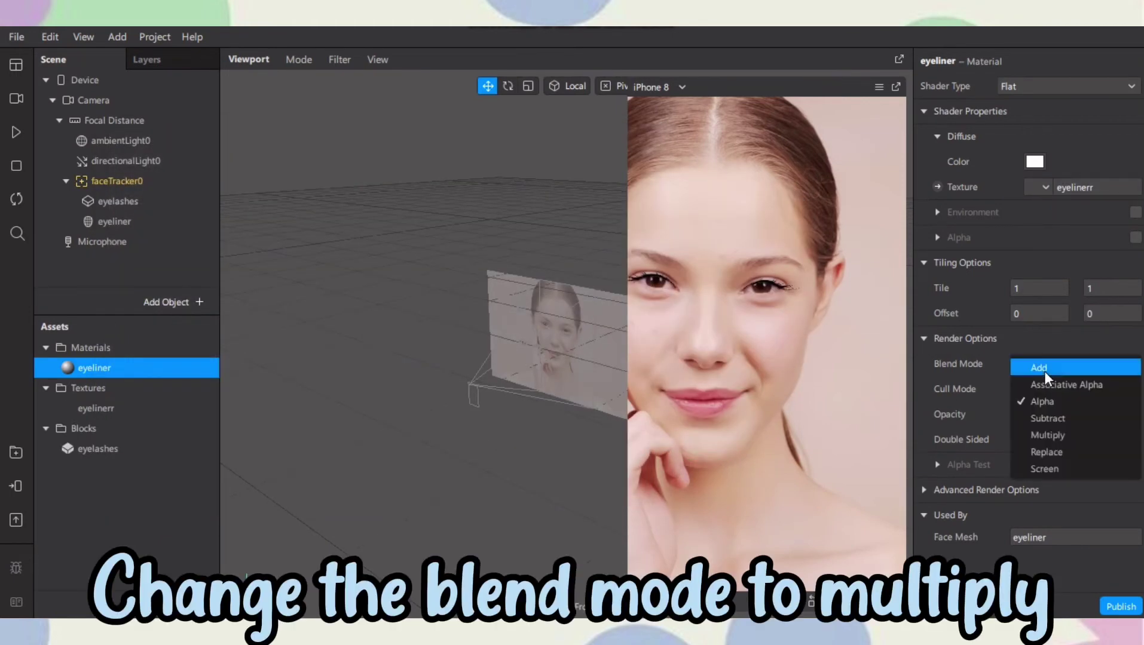
left_click(1058, 431)
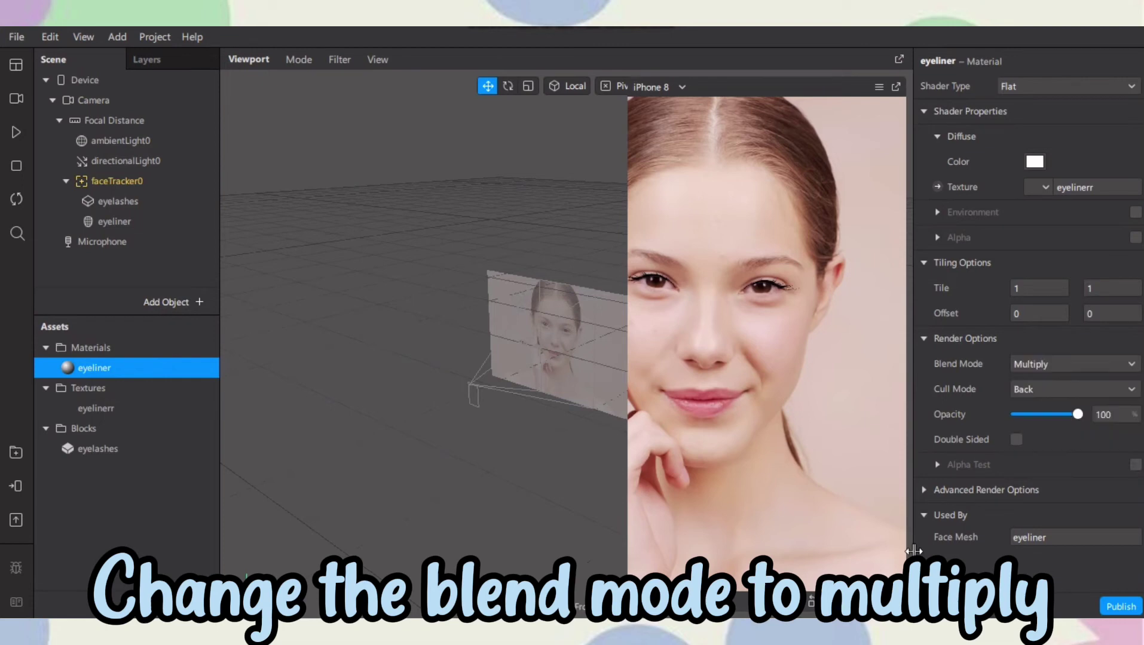
left_click(934, 491)
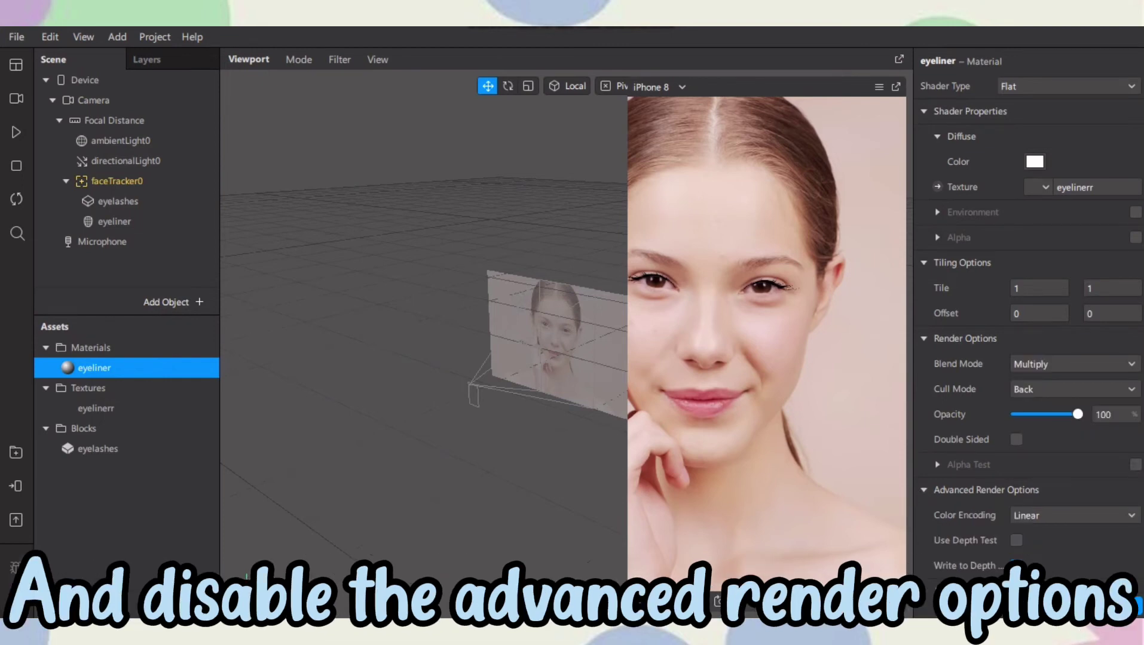
left_click(926, 490)
left_click(98, 204)
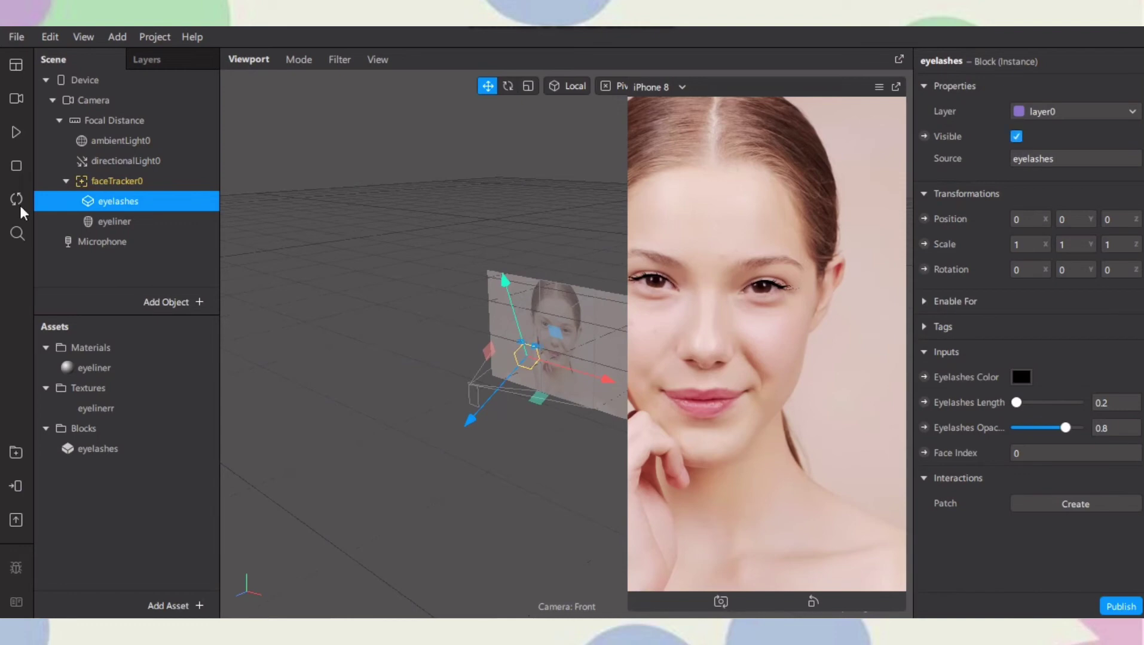
- Change the eyeliner material's diffuse colour to red (#ff0000)
left_click(67, 223)
left_click(131, 368)
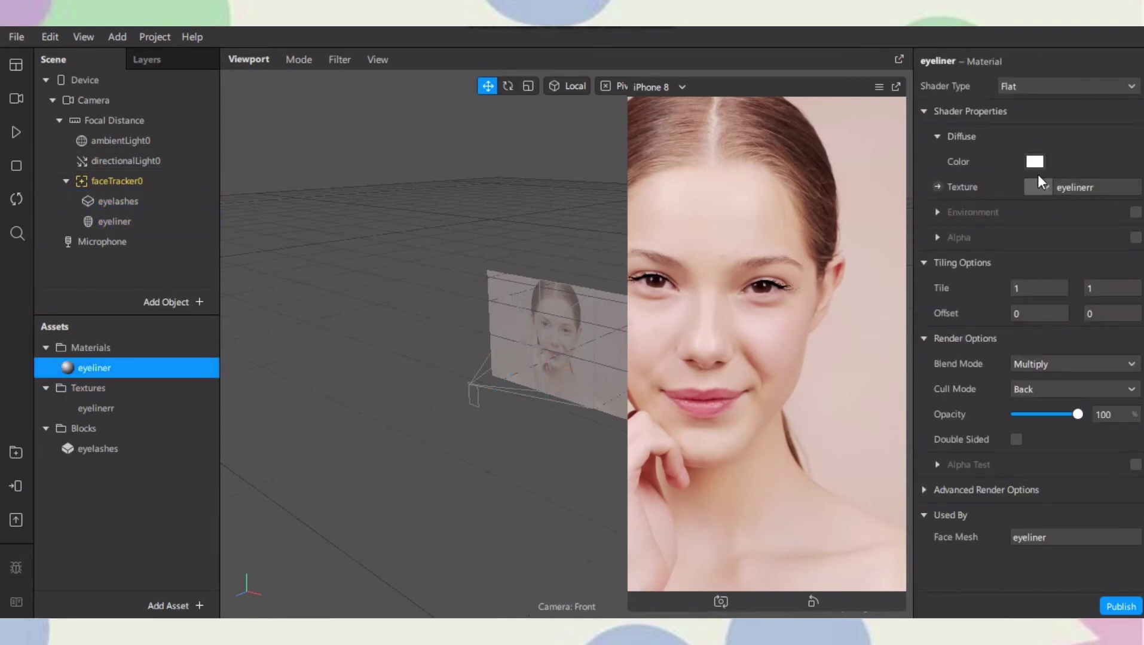
left_click(1033, 162)
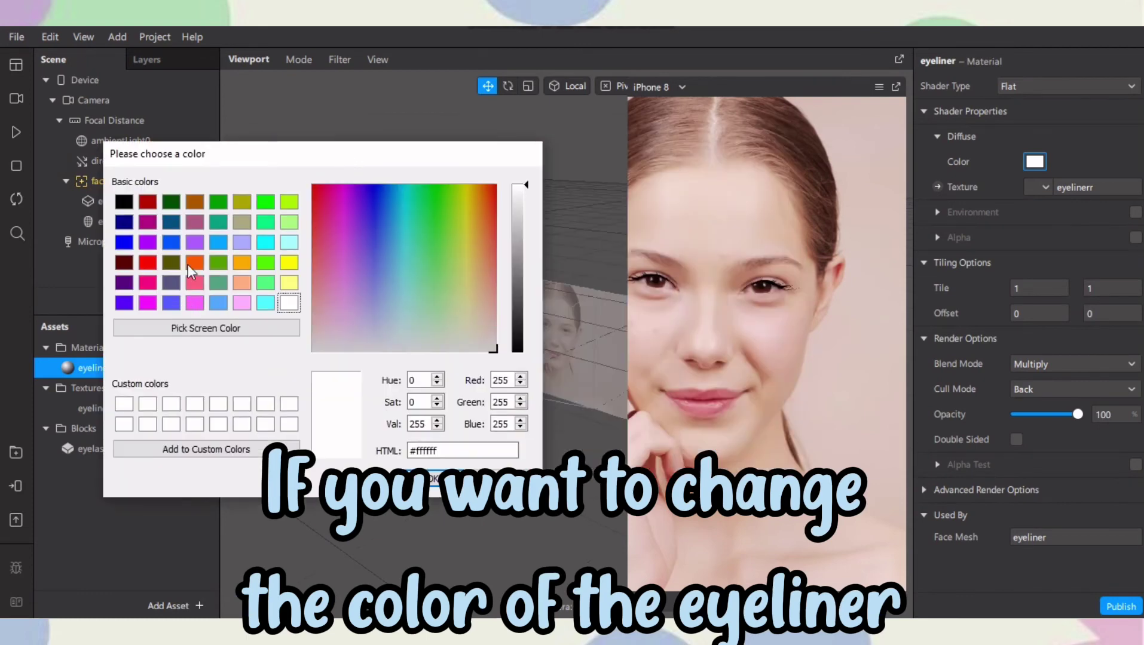
left_click(194, 263)
left_click(148, 264)
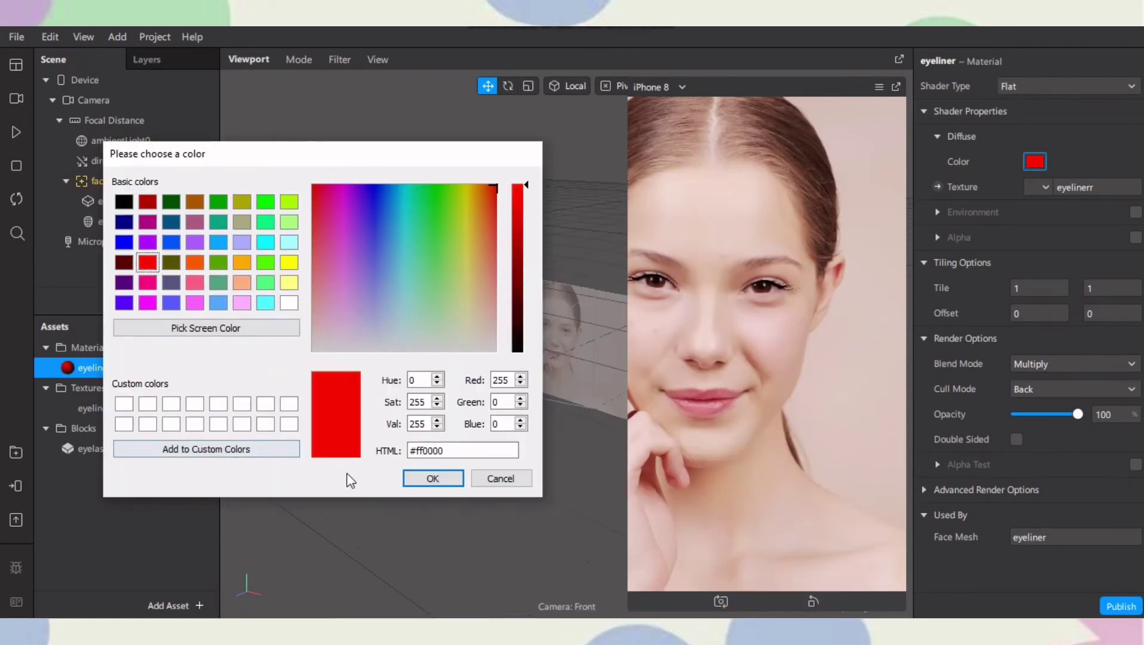
left_click(431, 478)
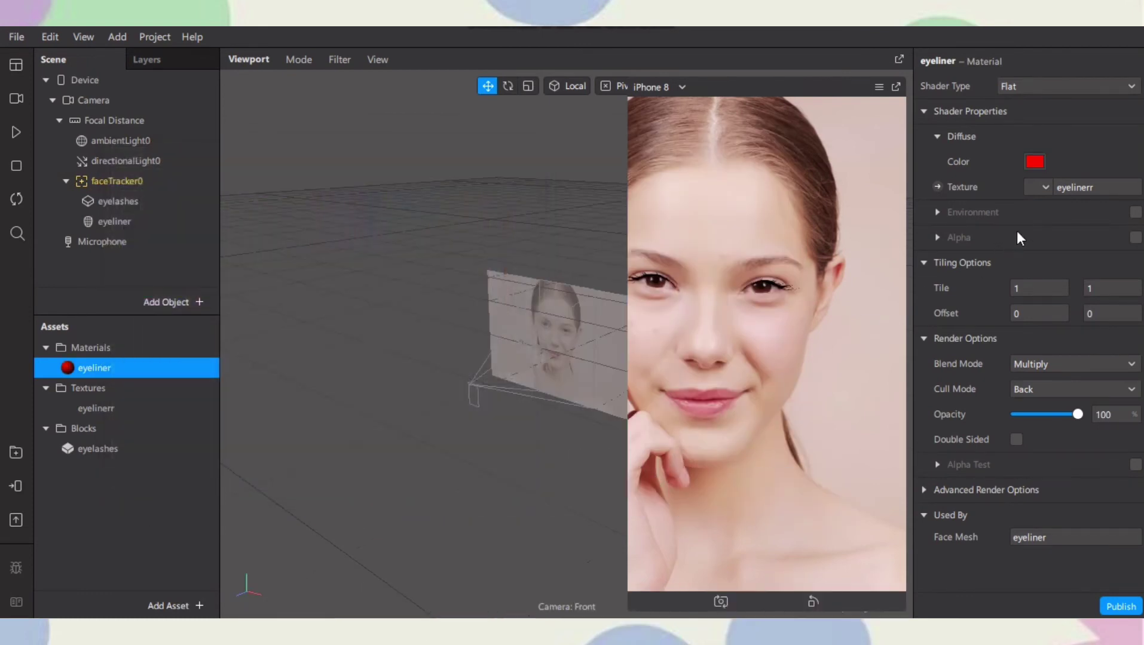
- Use the eyelinerr texture as the eyeliner material's alpha
left_click(1135, 237)
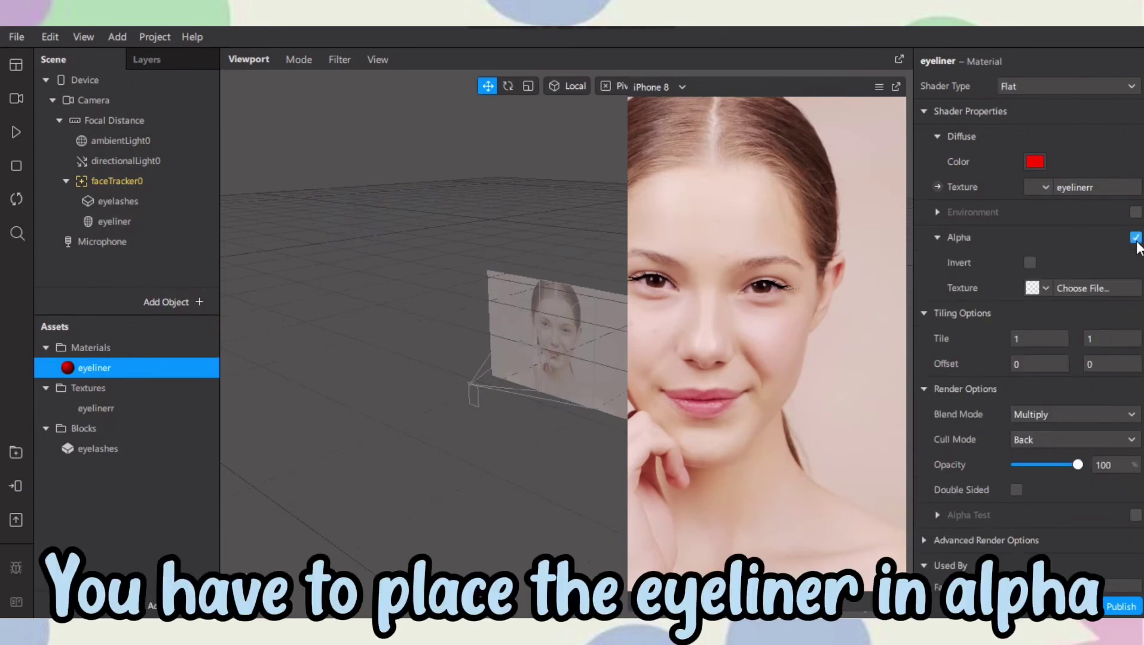
left_click(1039, 291)
left_click(1045, 318)
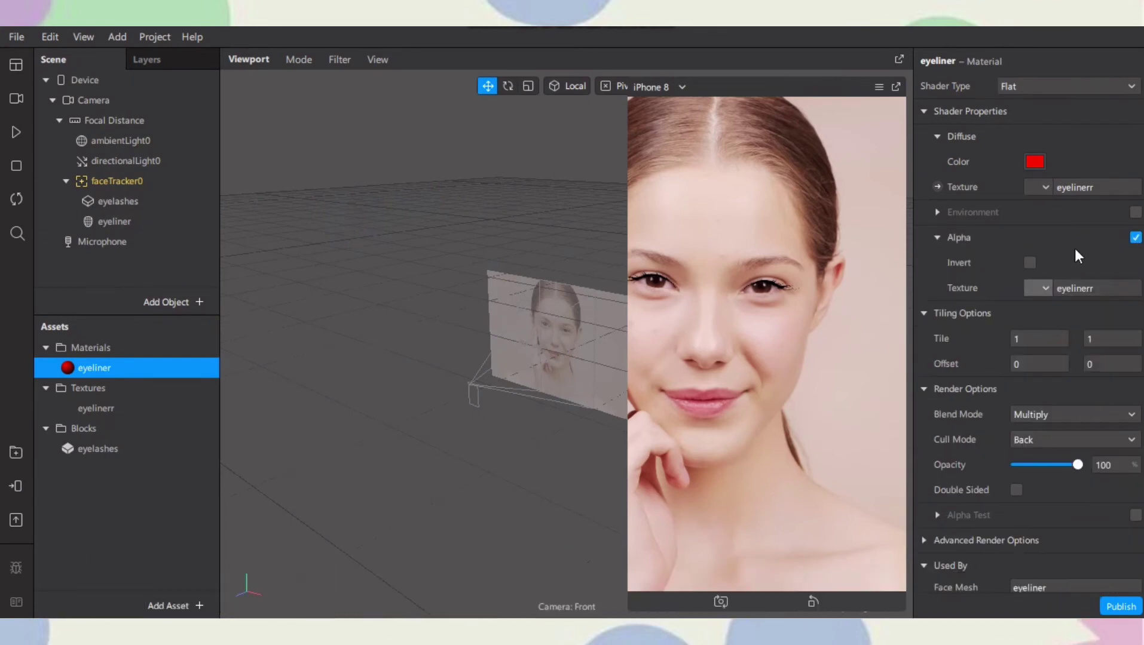
- Remove the diffuse texture and bring up the diffuse colour picker beside the preview
left_click(1045, 187)
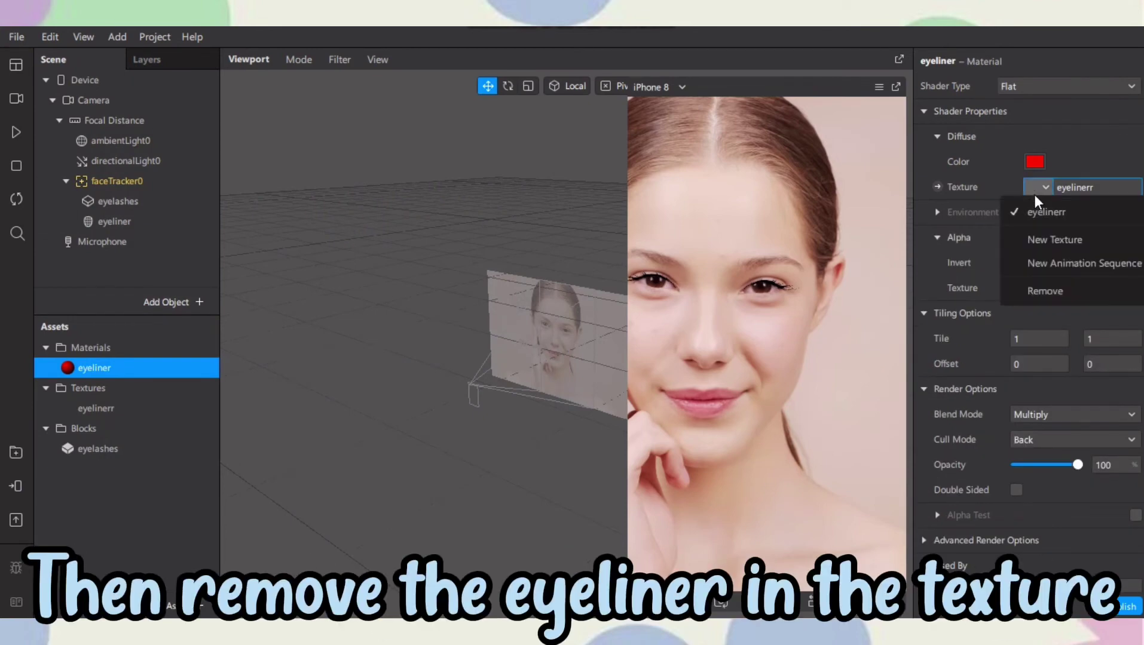
left_click(1035, 293)
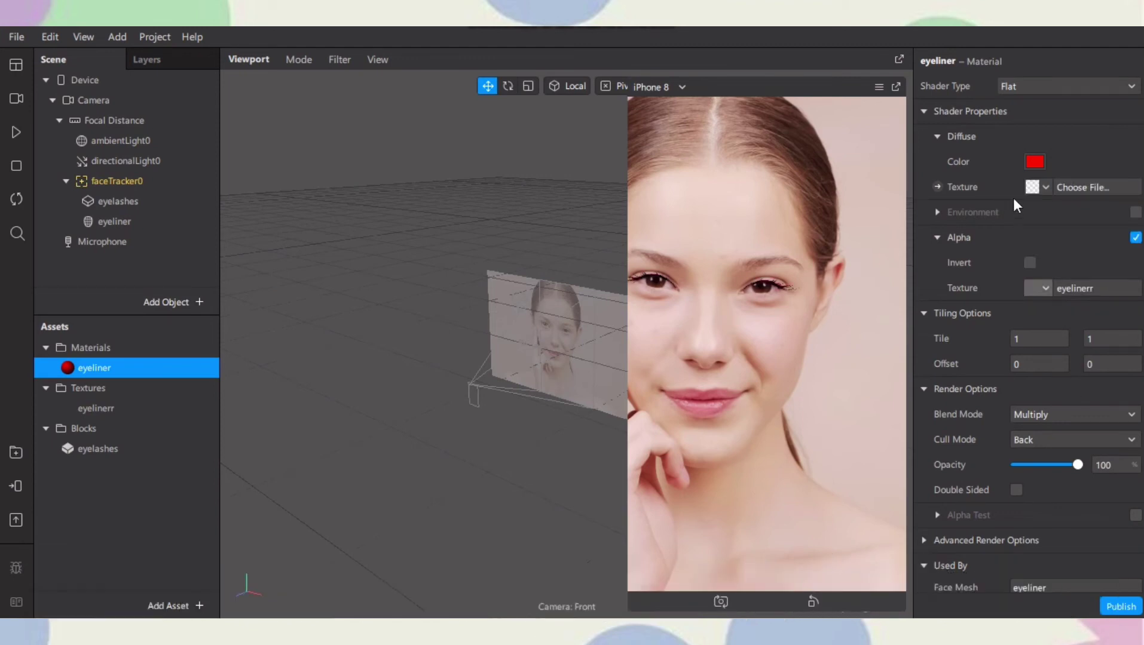
left_click(1034, 161)
left_click_drag(552, 133, 385, 162)
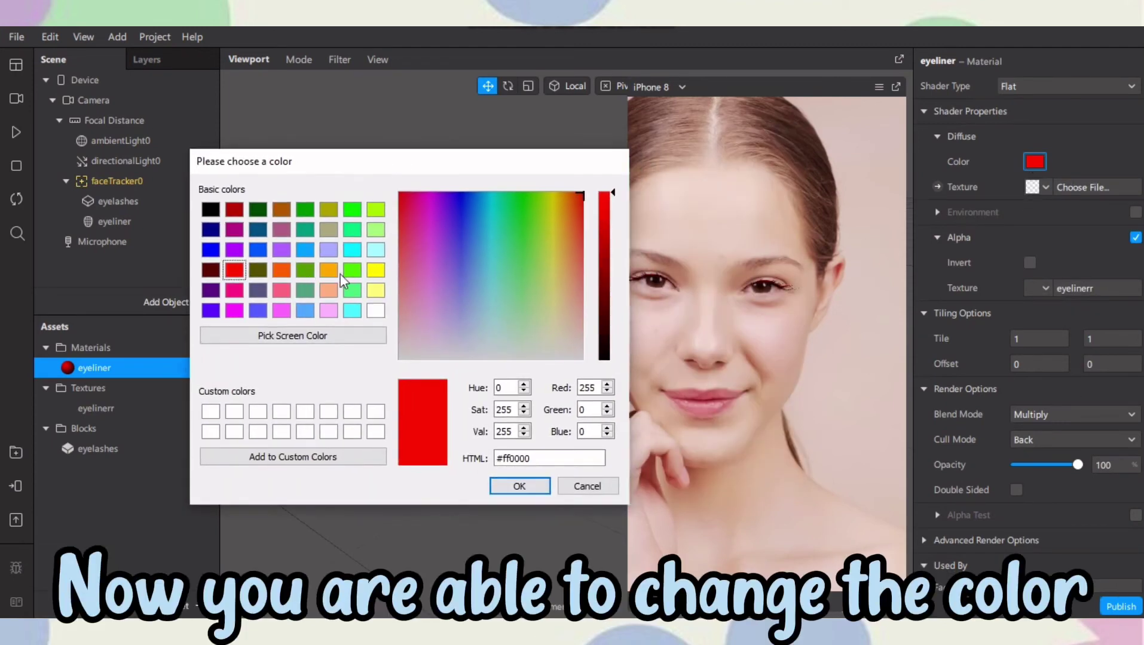
- Try yellow, orange, cyan, pink and magenta eyeliner colours, then cancel to keep red
left_click(377, 276)
left_click(333, 272)
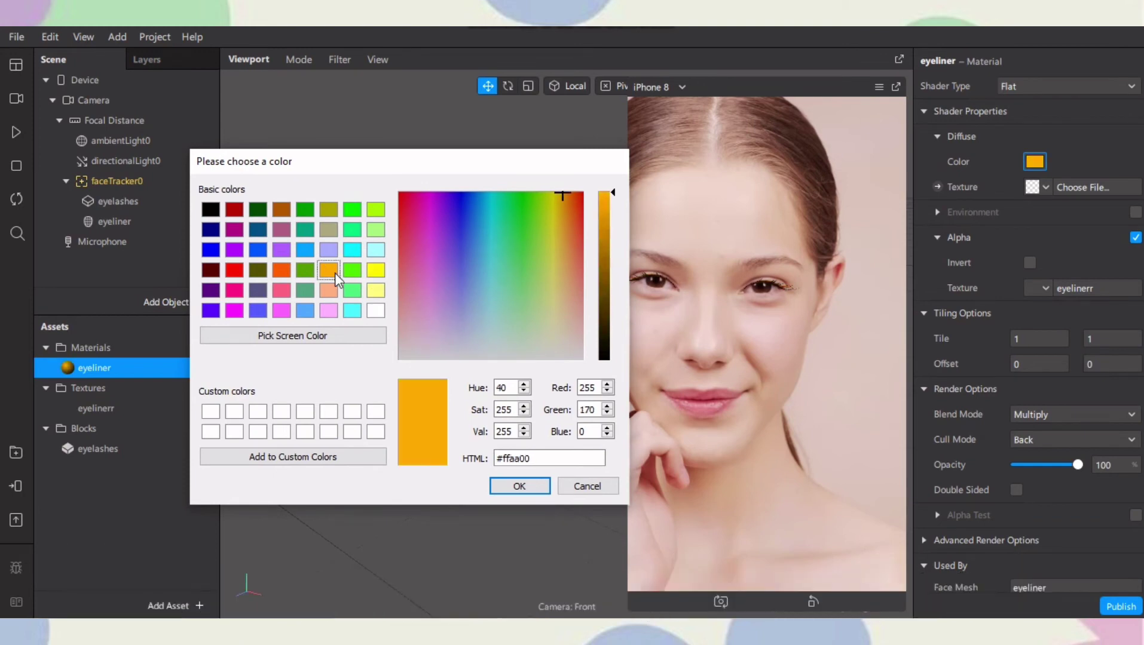
left_click(352, 311)
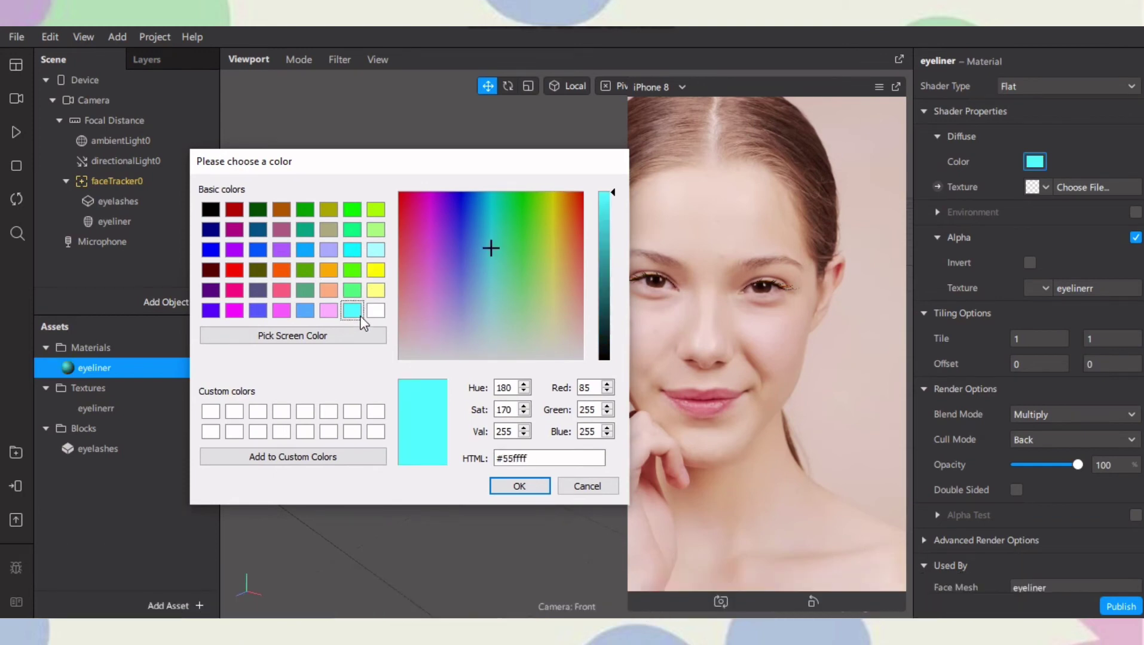
left_click(282, 291)
left_click(235, 292)
left_click(236, 274)
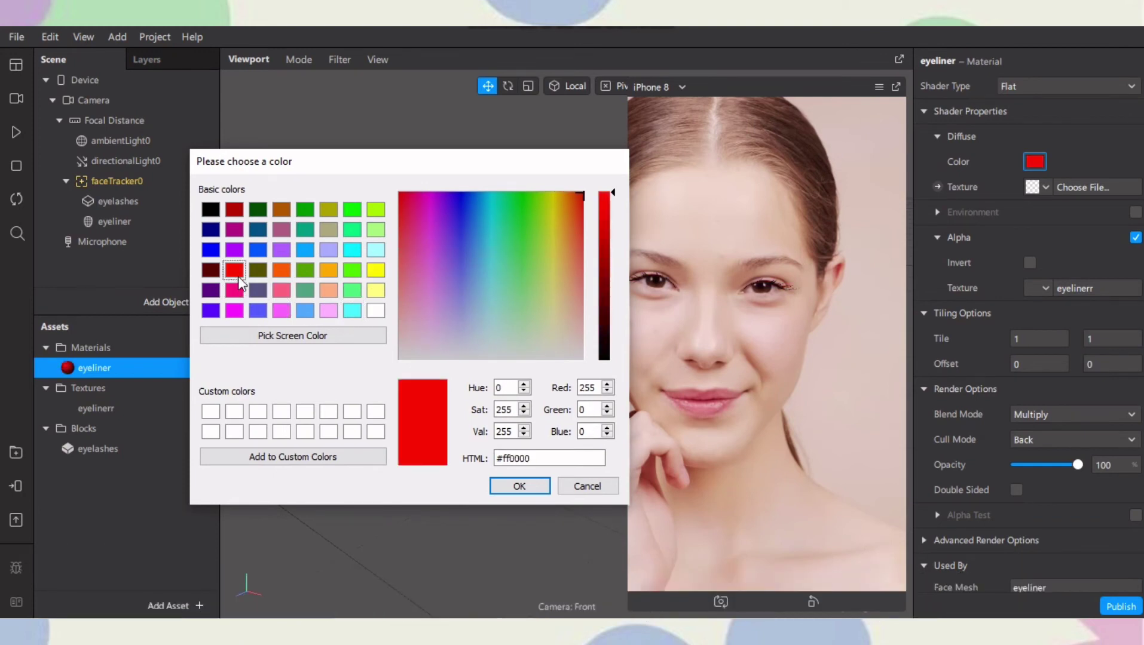
left_click(259, 311)
left_click(235, 311)
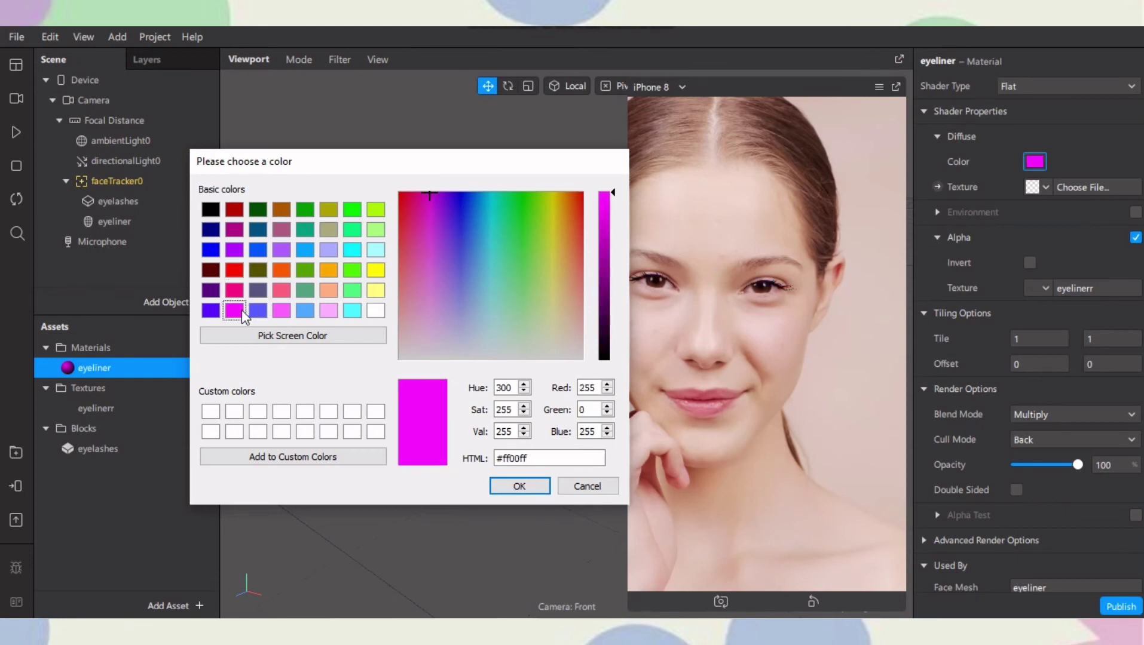
left_click(571, 487)
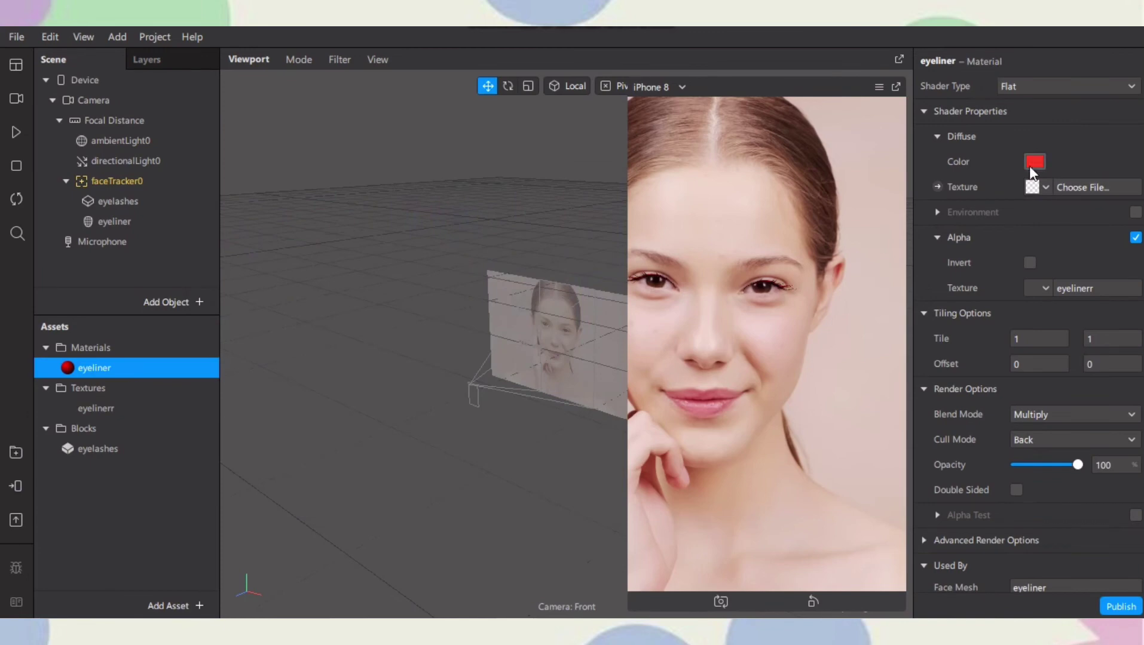
- Set the eyeliner diffuse colour to black (#000000) and play the simulated face video
left_click(1033, 162)
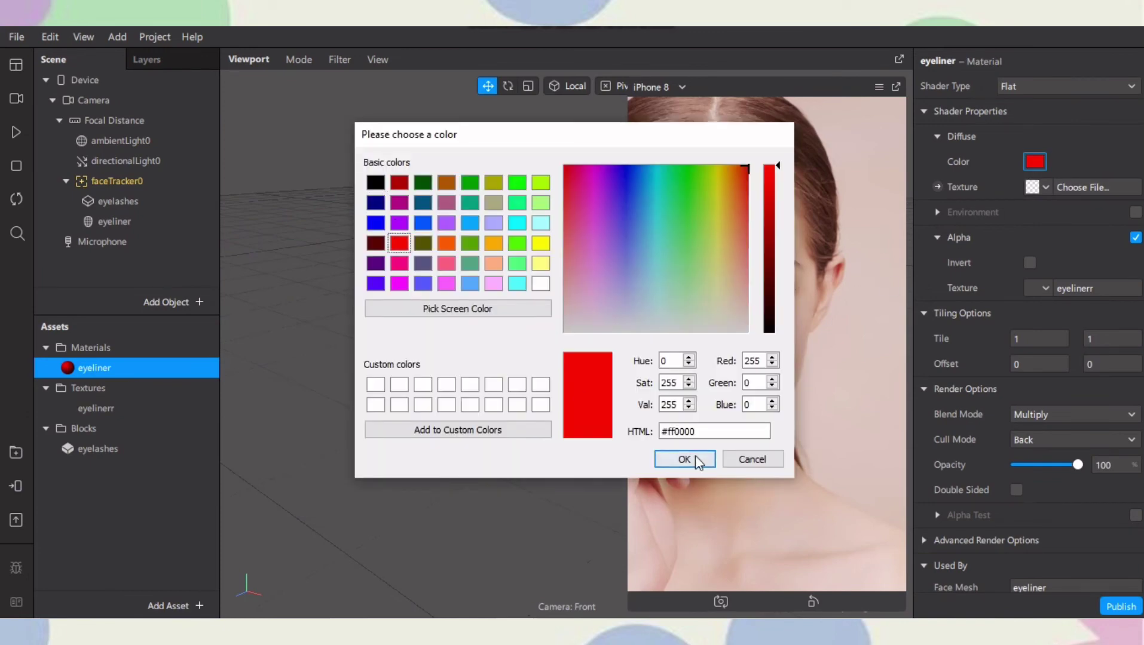
left_click(376, 183)
left_click(684, 459)
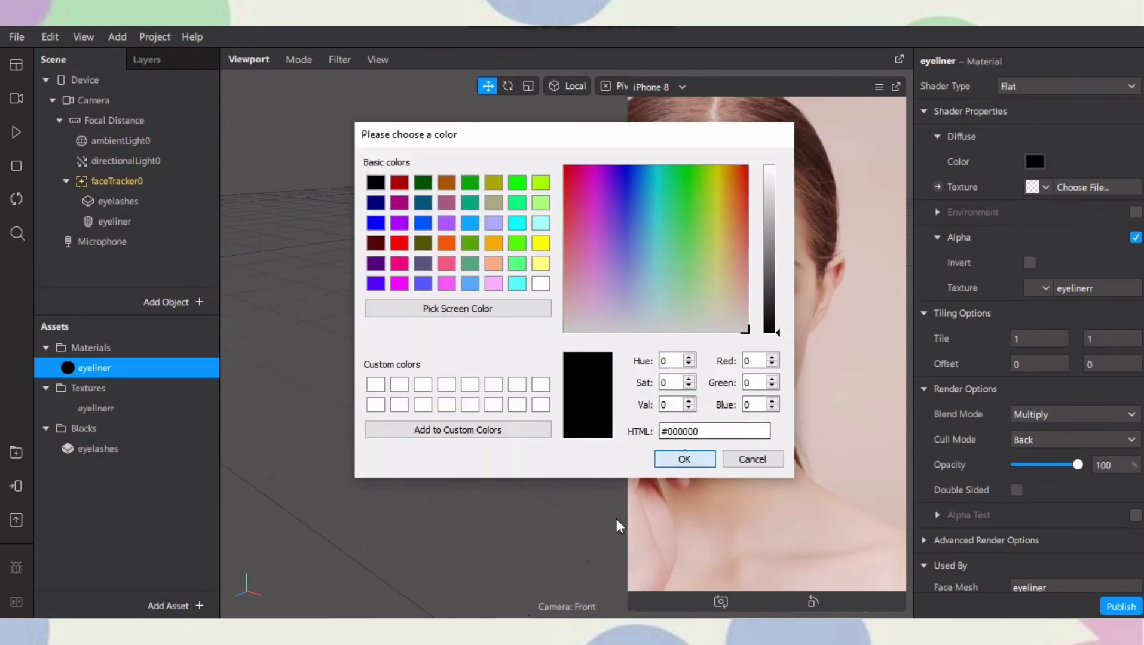
left_click(426, 531)
left_click(16, 132)
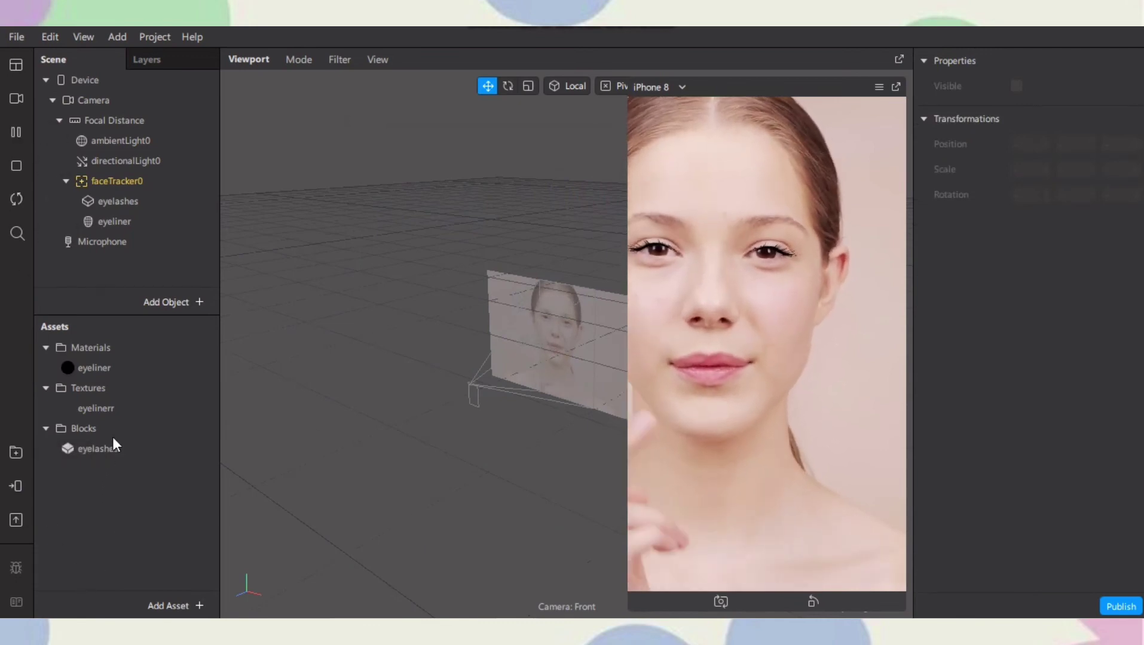
- Set the eyelinerr texture's iOS, Android and Older Android compression to None
left_click(128, 407)
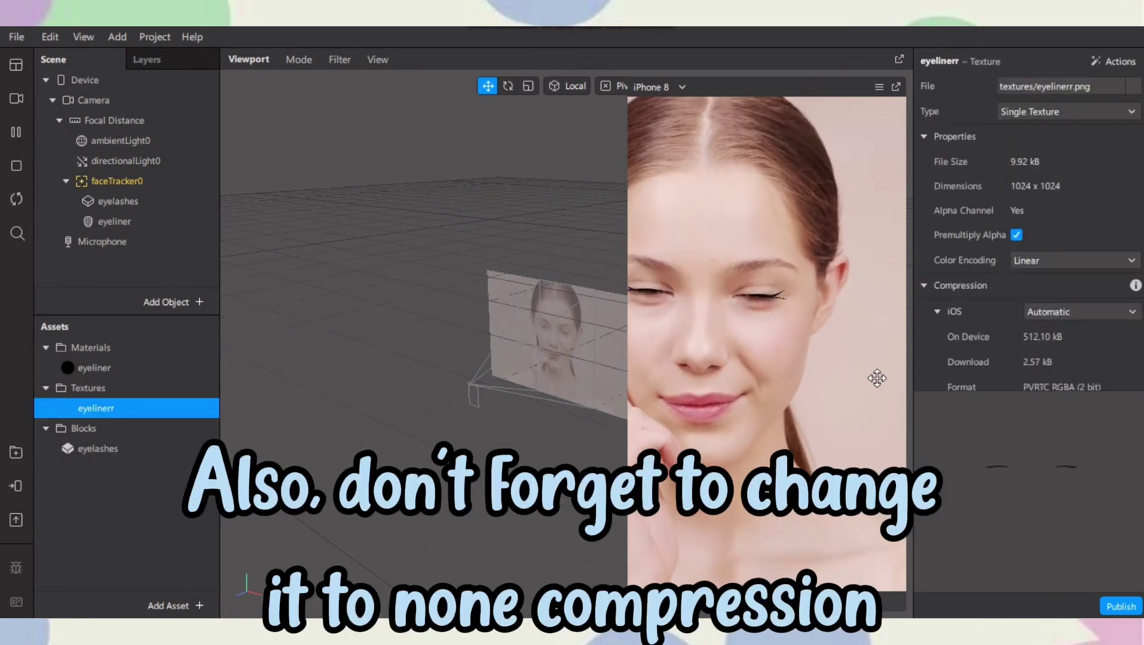
left_click(1072, 314)
left_click(1068, 352)
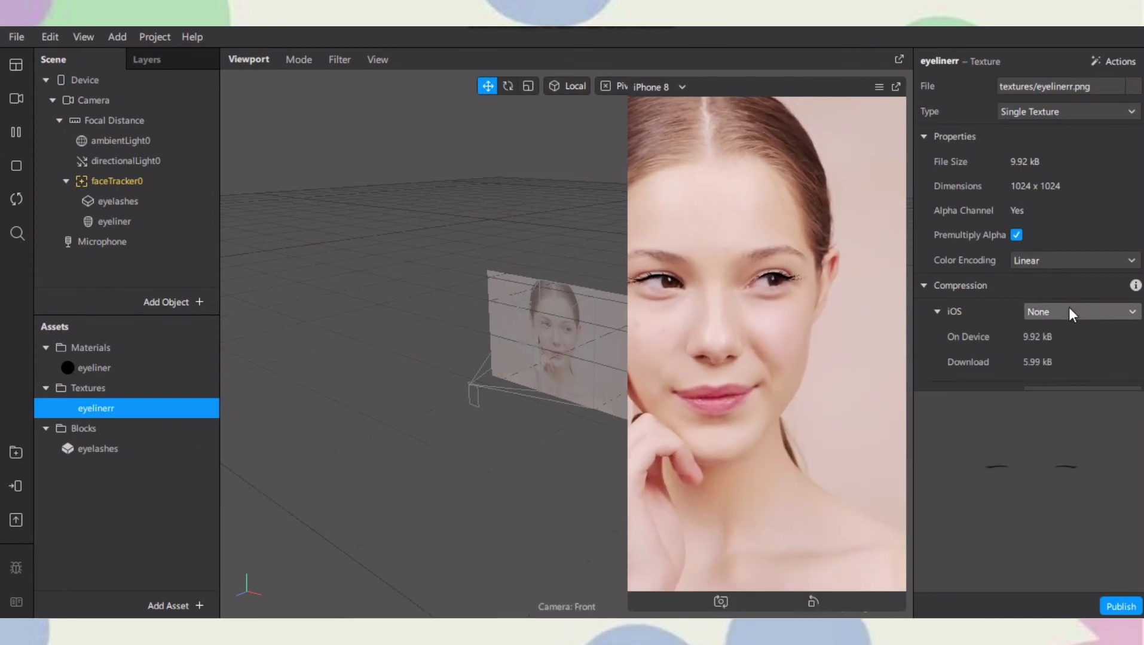
scroll(1058, 334, "down", 2)
scroll(1051, 335, "down", 1)
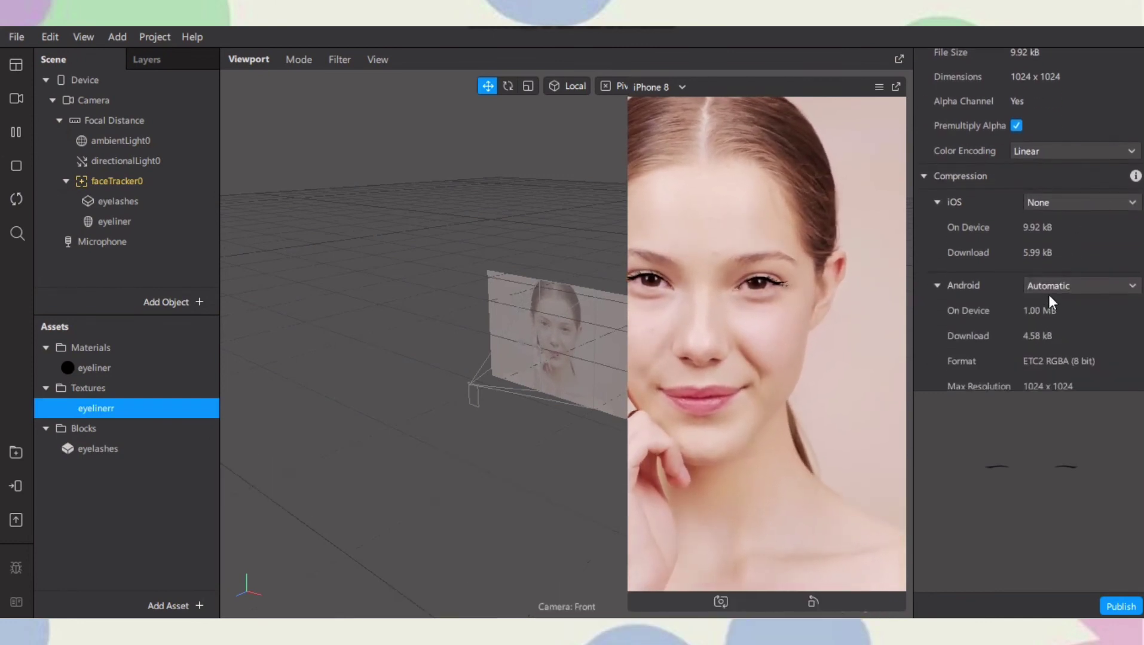
left_click(1048, 291)
left_click(1054, 323)
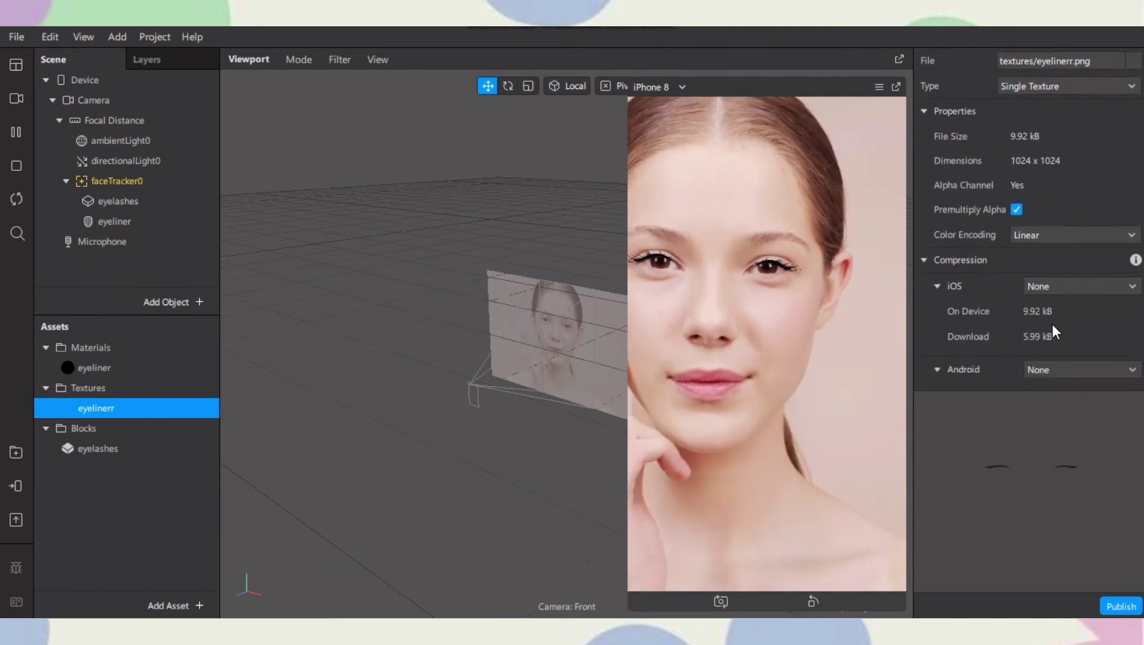
scroll(1052, 324, "down", 5)
left_click(1069, 157)
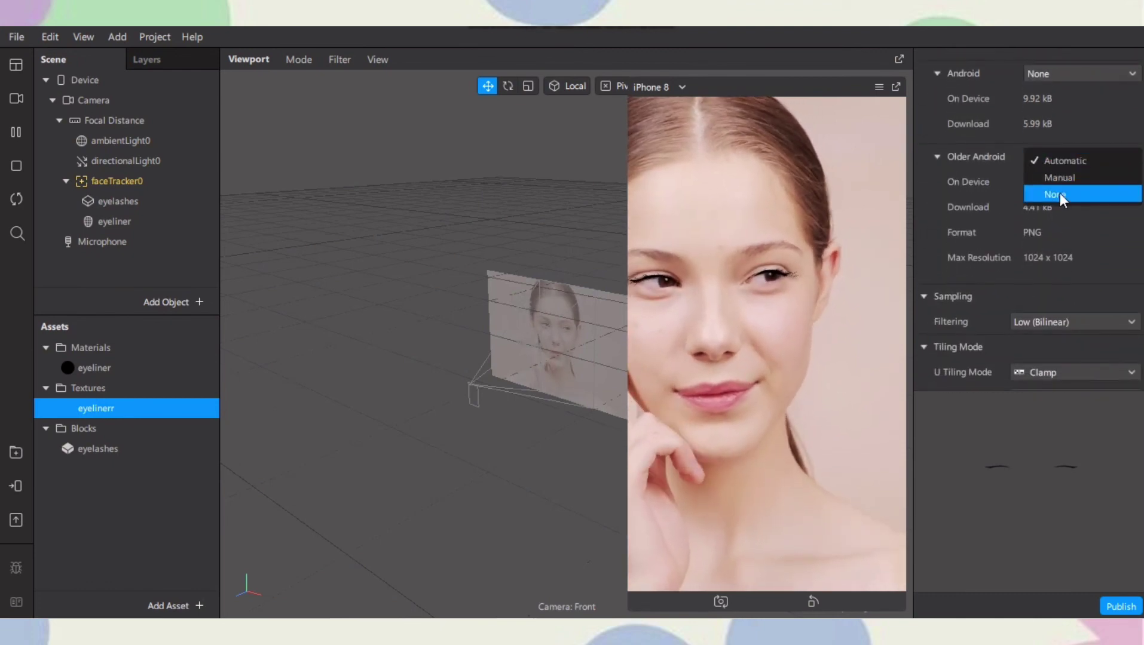
left_click(1060, 194)
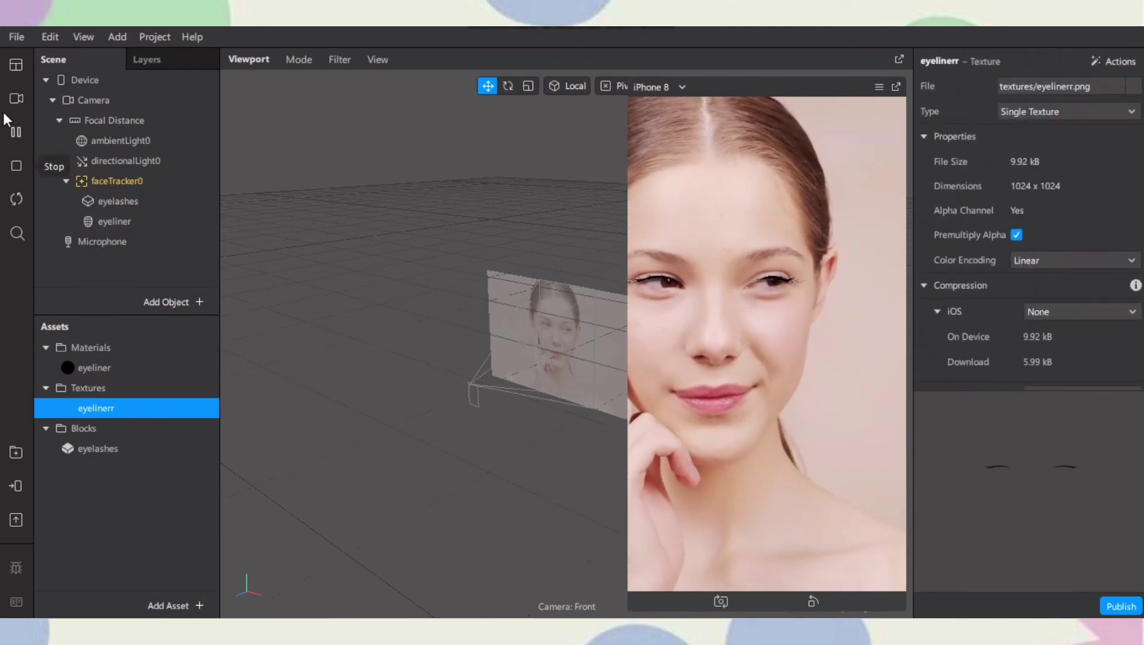
- Cycle through several simulated face videos, ending on the woman with the red background
left_click(17, 99)
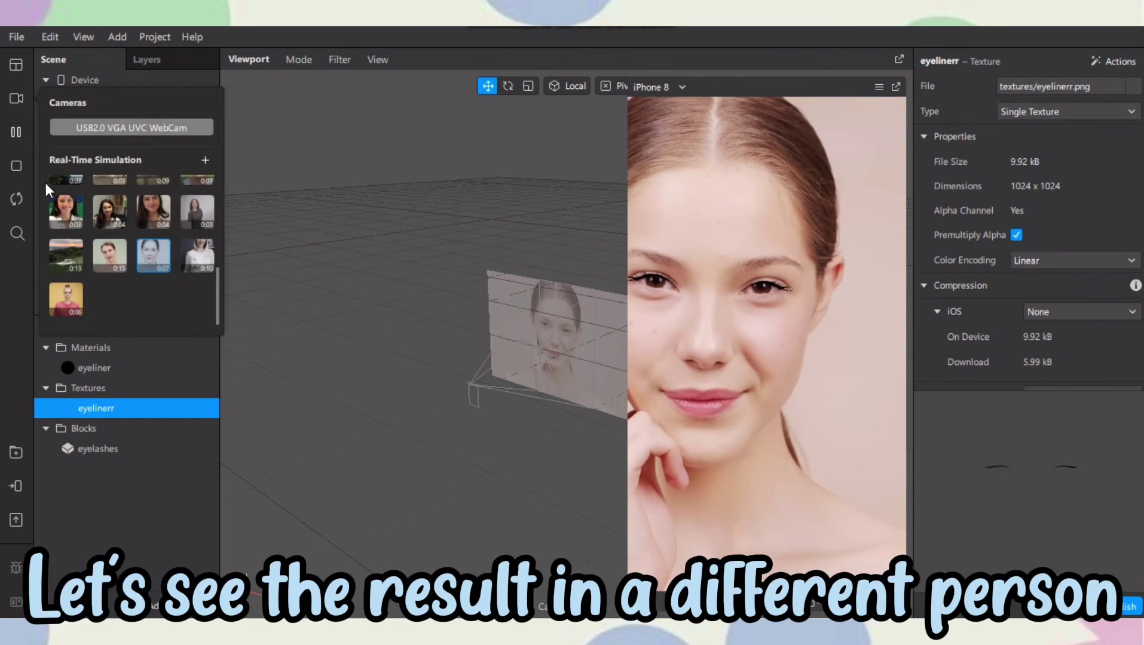
left_click(102, 257)
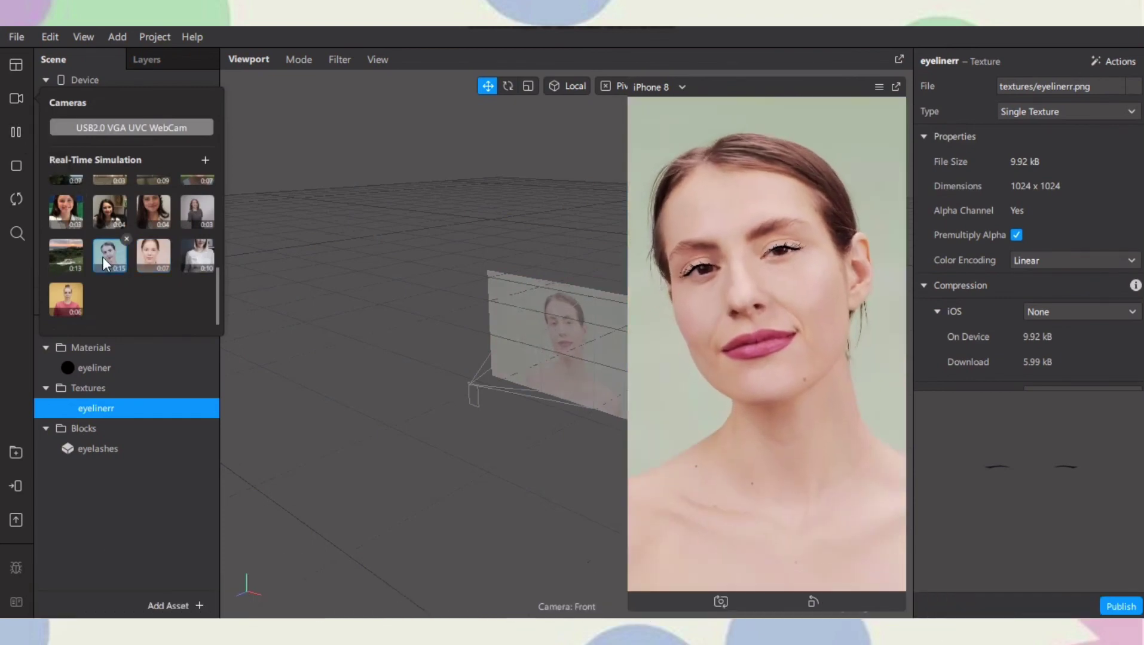
left_click(63, 306)
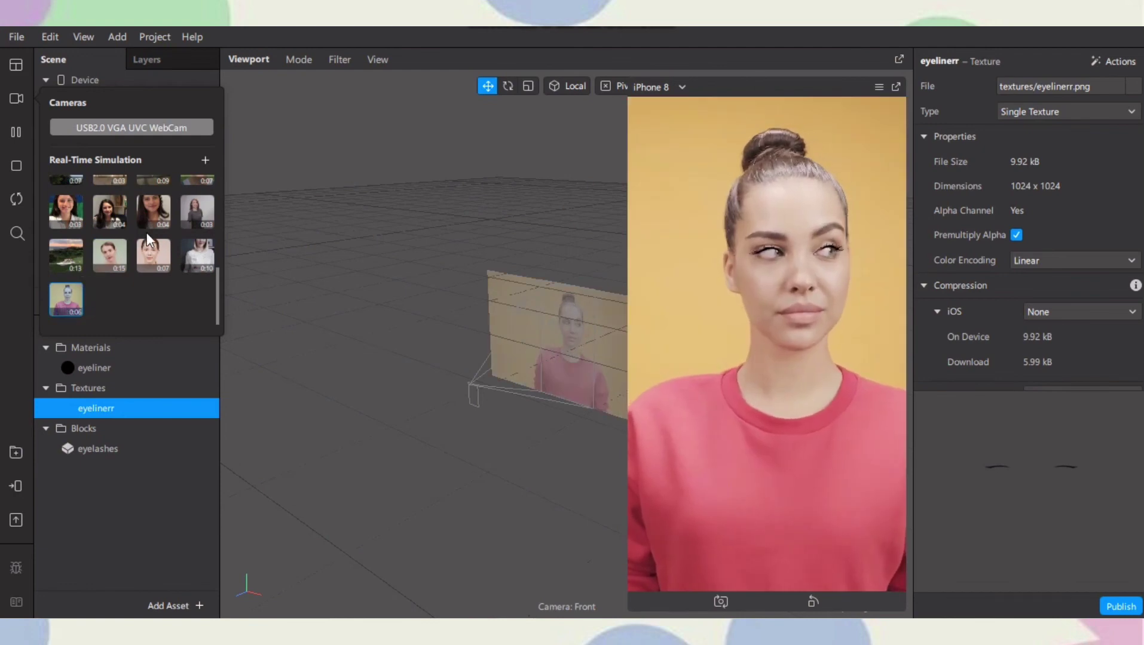
scroll(144, 269, "up", 5)
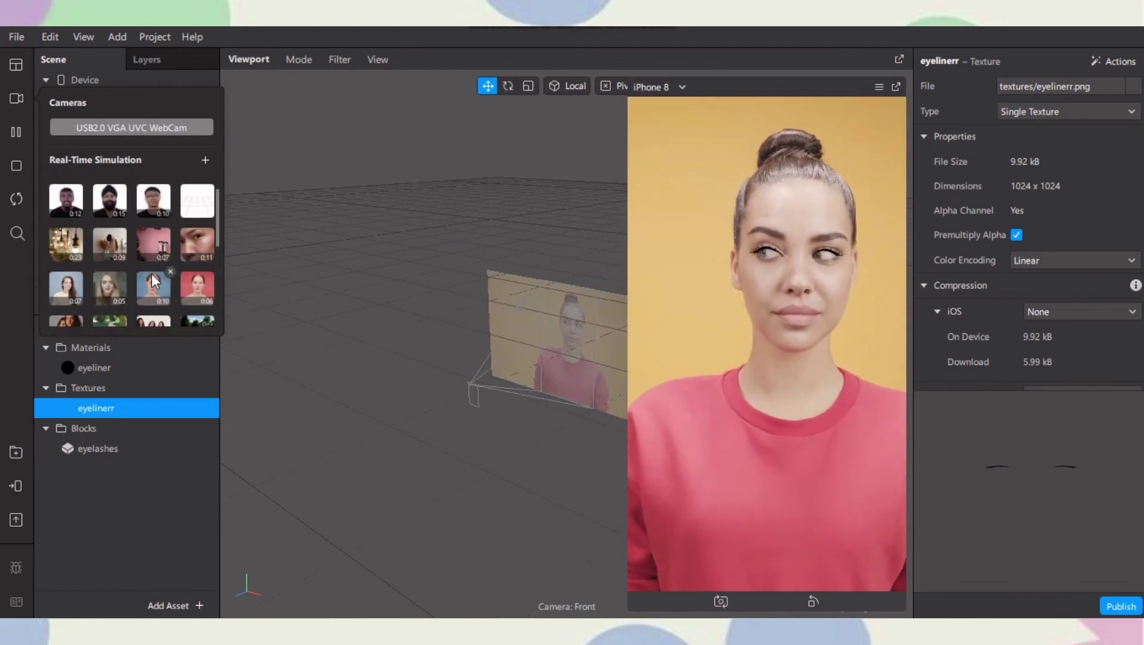
left_click(62, 289)
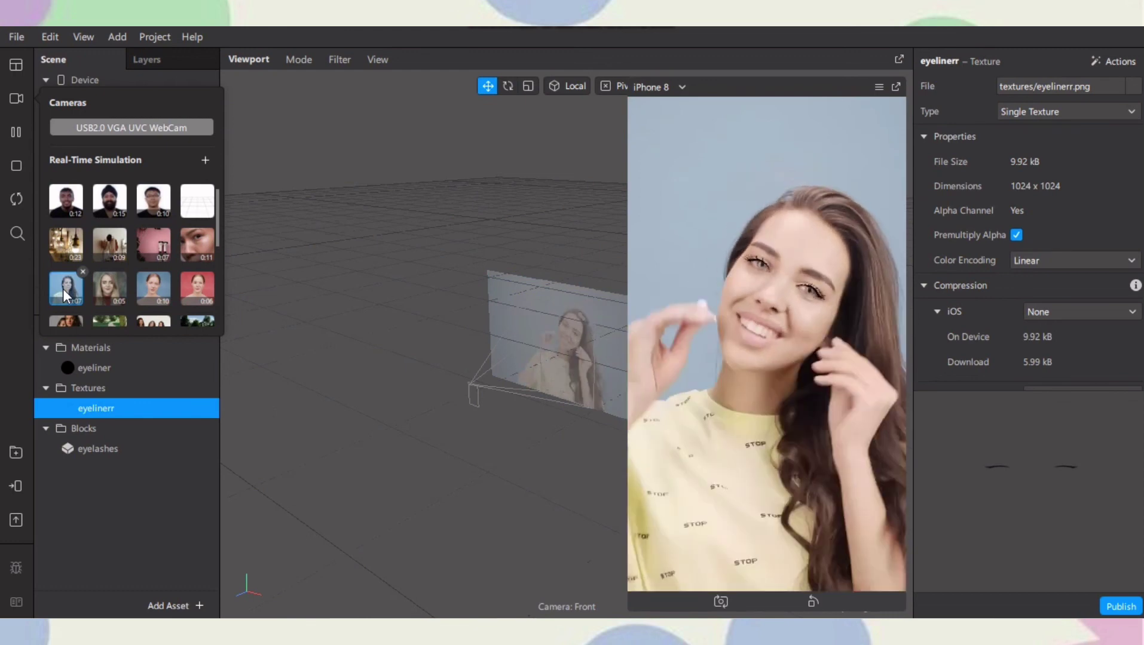
left_click(107, 296)
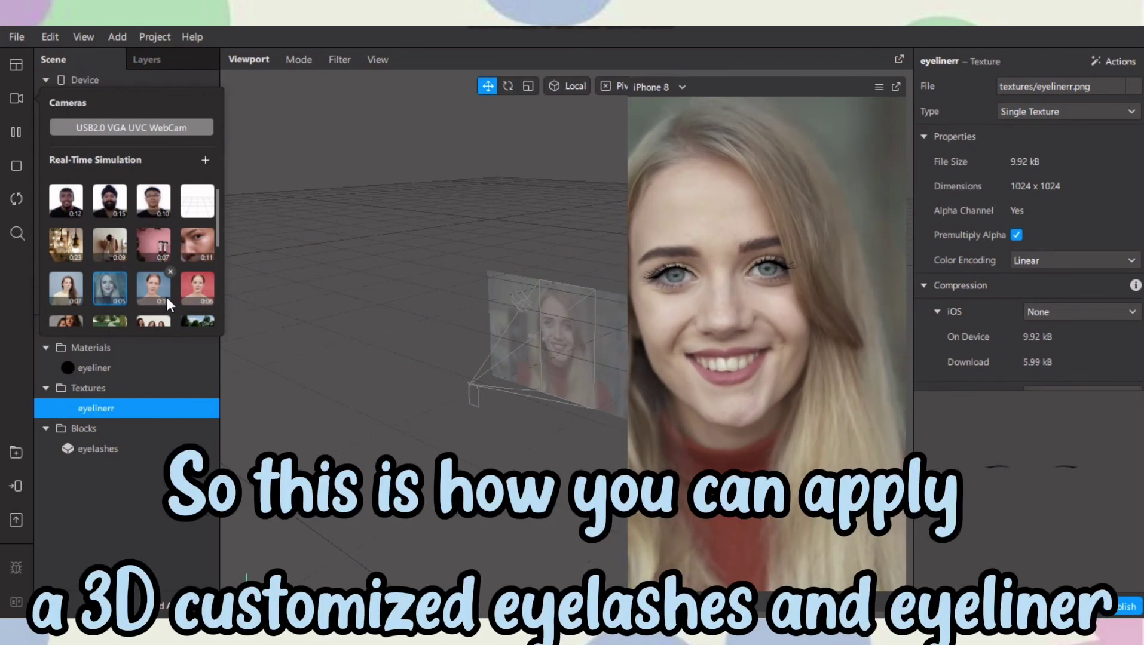
left_click(159, 292)
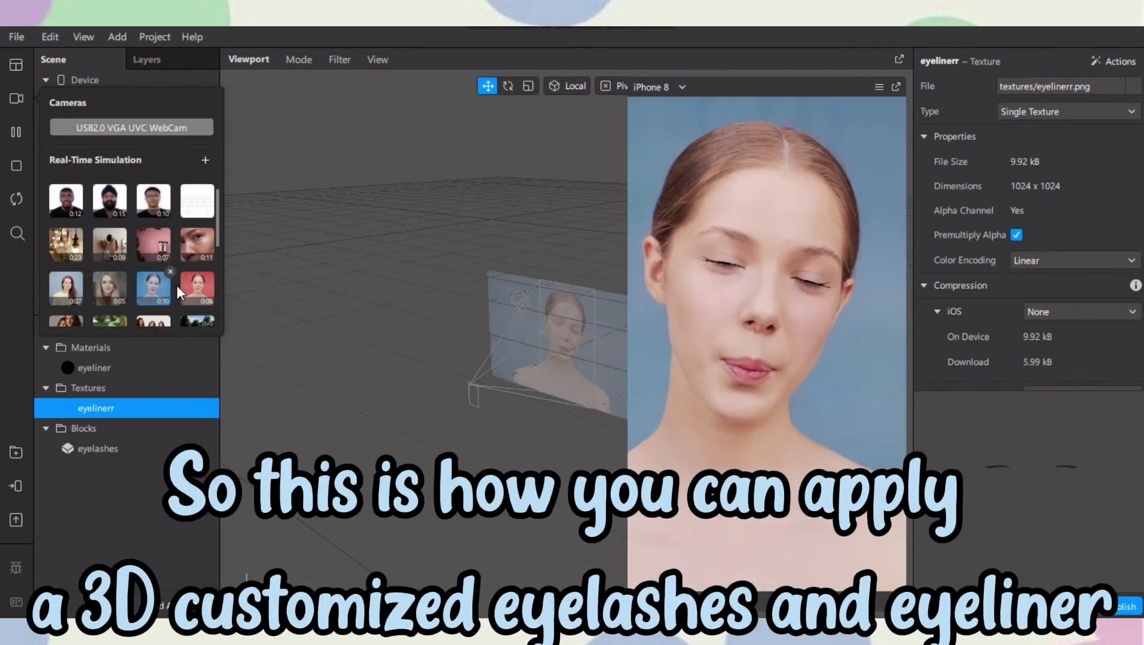
left_click(197, 287)
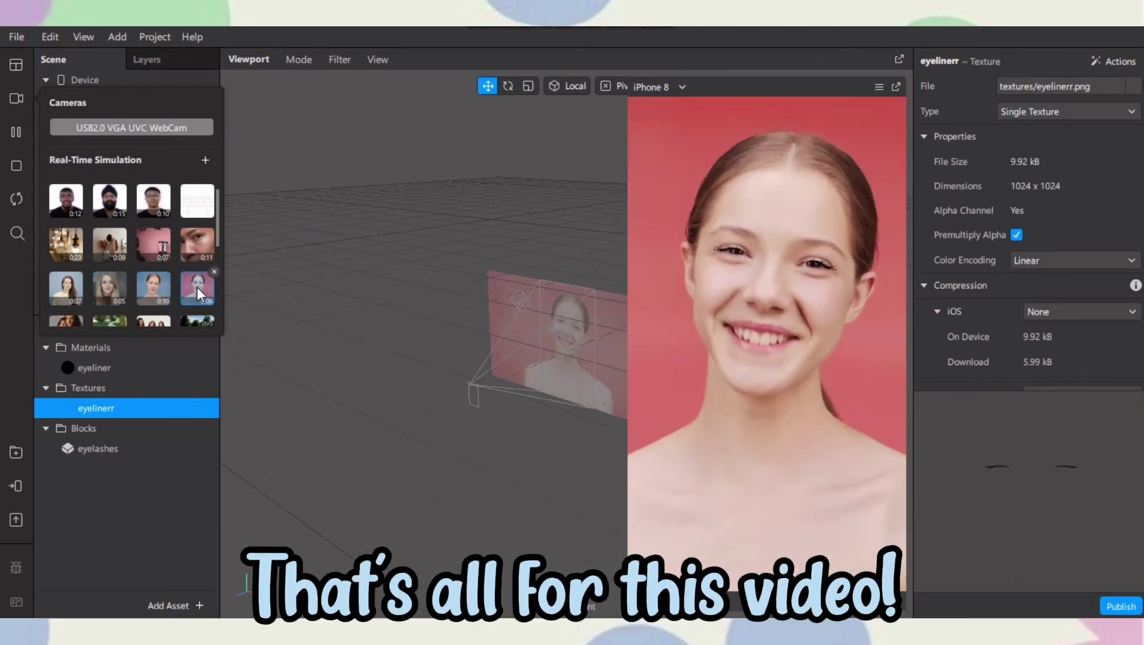